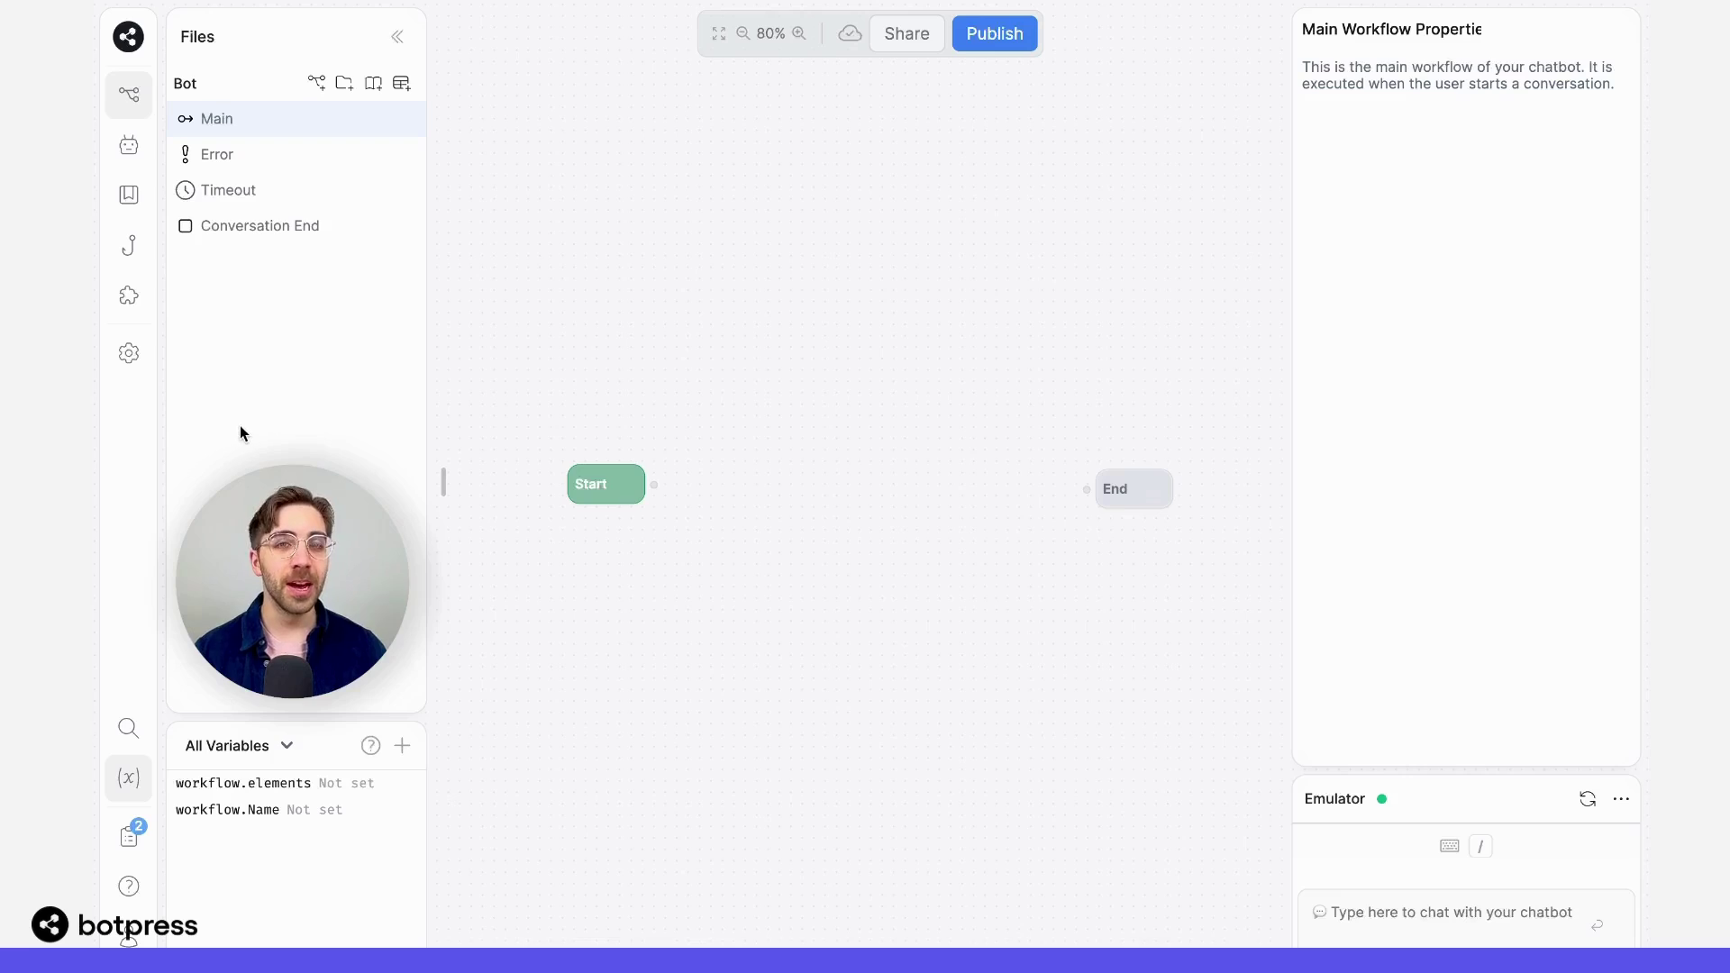
# Create a knowledge base named Bird with the text document 'The bird is blue.'
pyautogui.click(373, 83)
pyautogui.click(564, 82)
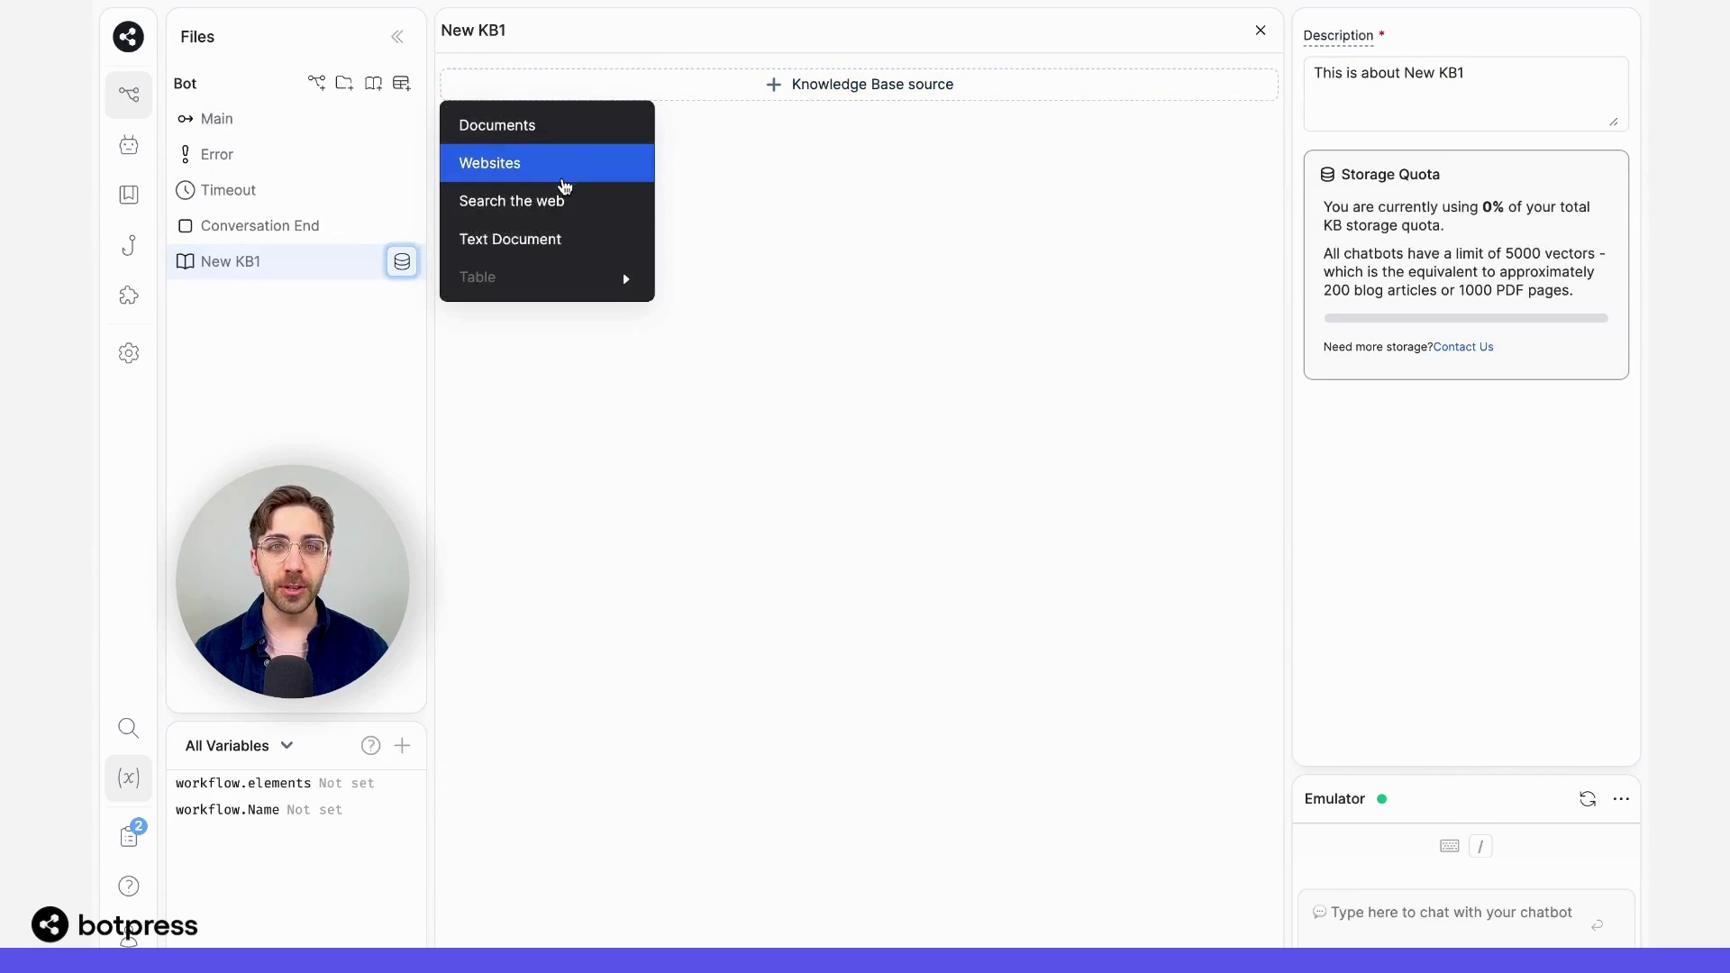
pyautogui.click(545, 237)
pyautogui.write('The bird is blue.')
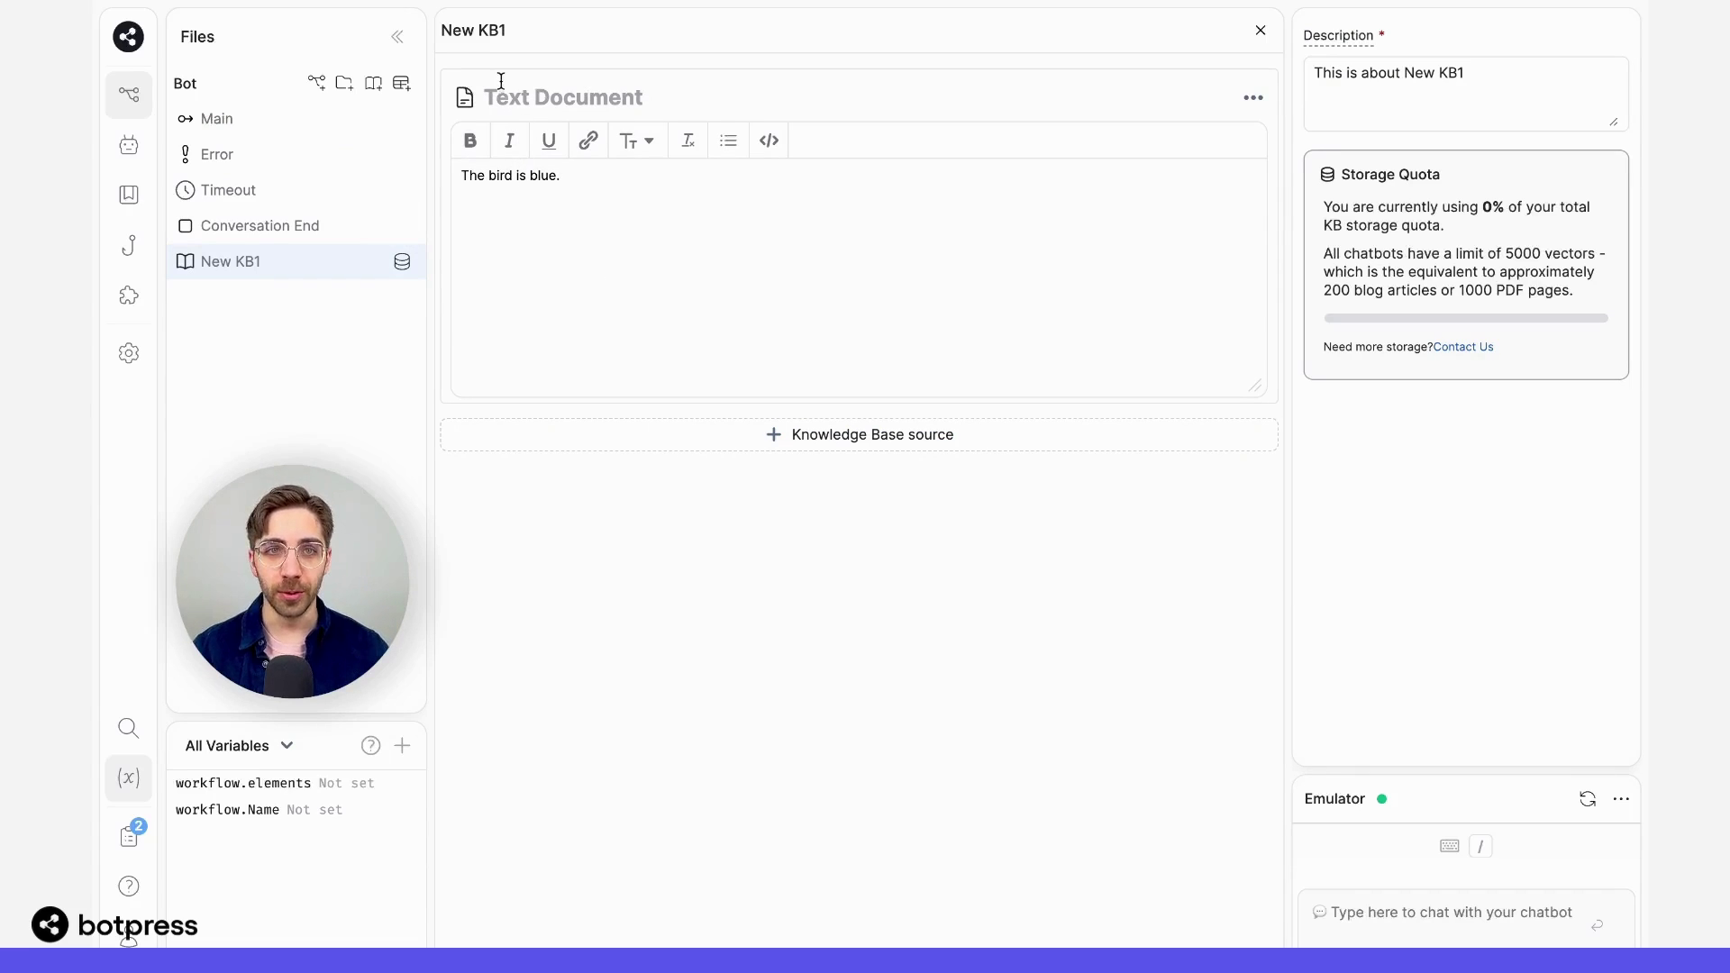
pyautogui.doubleClick(473, 30)
pyautogui.write('Bird')
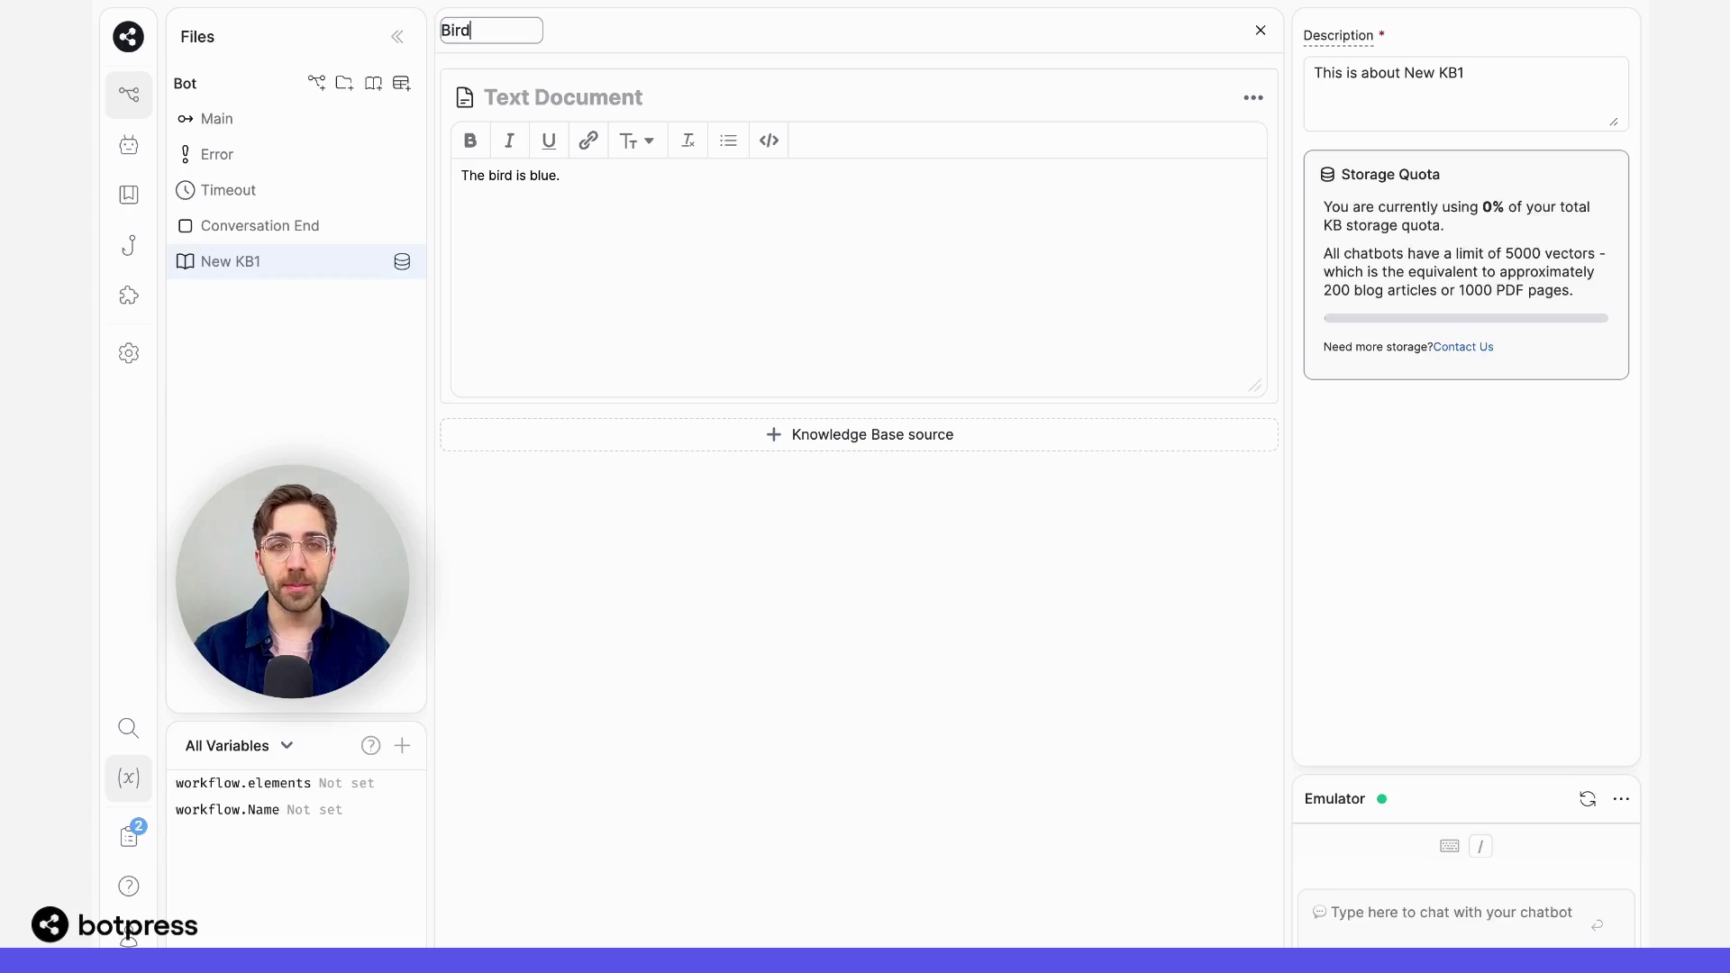
pyautogui.click(278, 363)
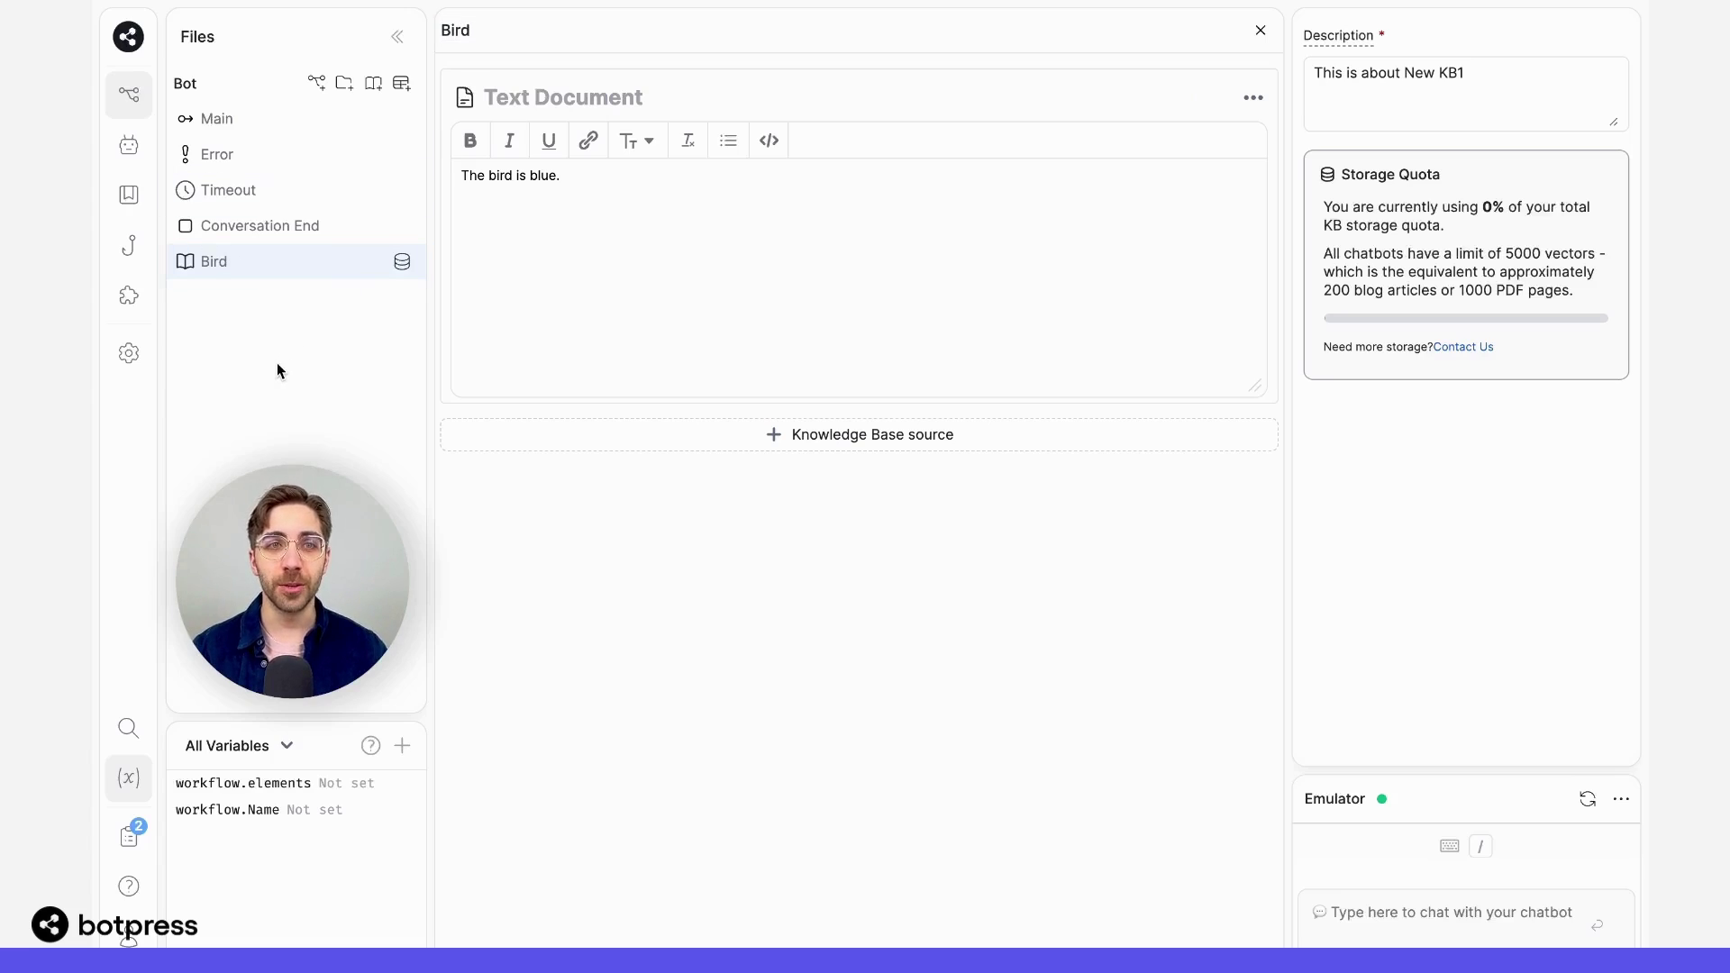
# Create a knowledge base named Soup with the text document 'The soup is hot.'
pyautogui.click(373, 83)
pyautogui.click(568, 85)
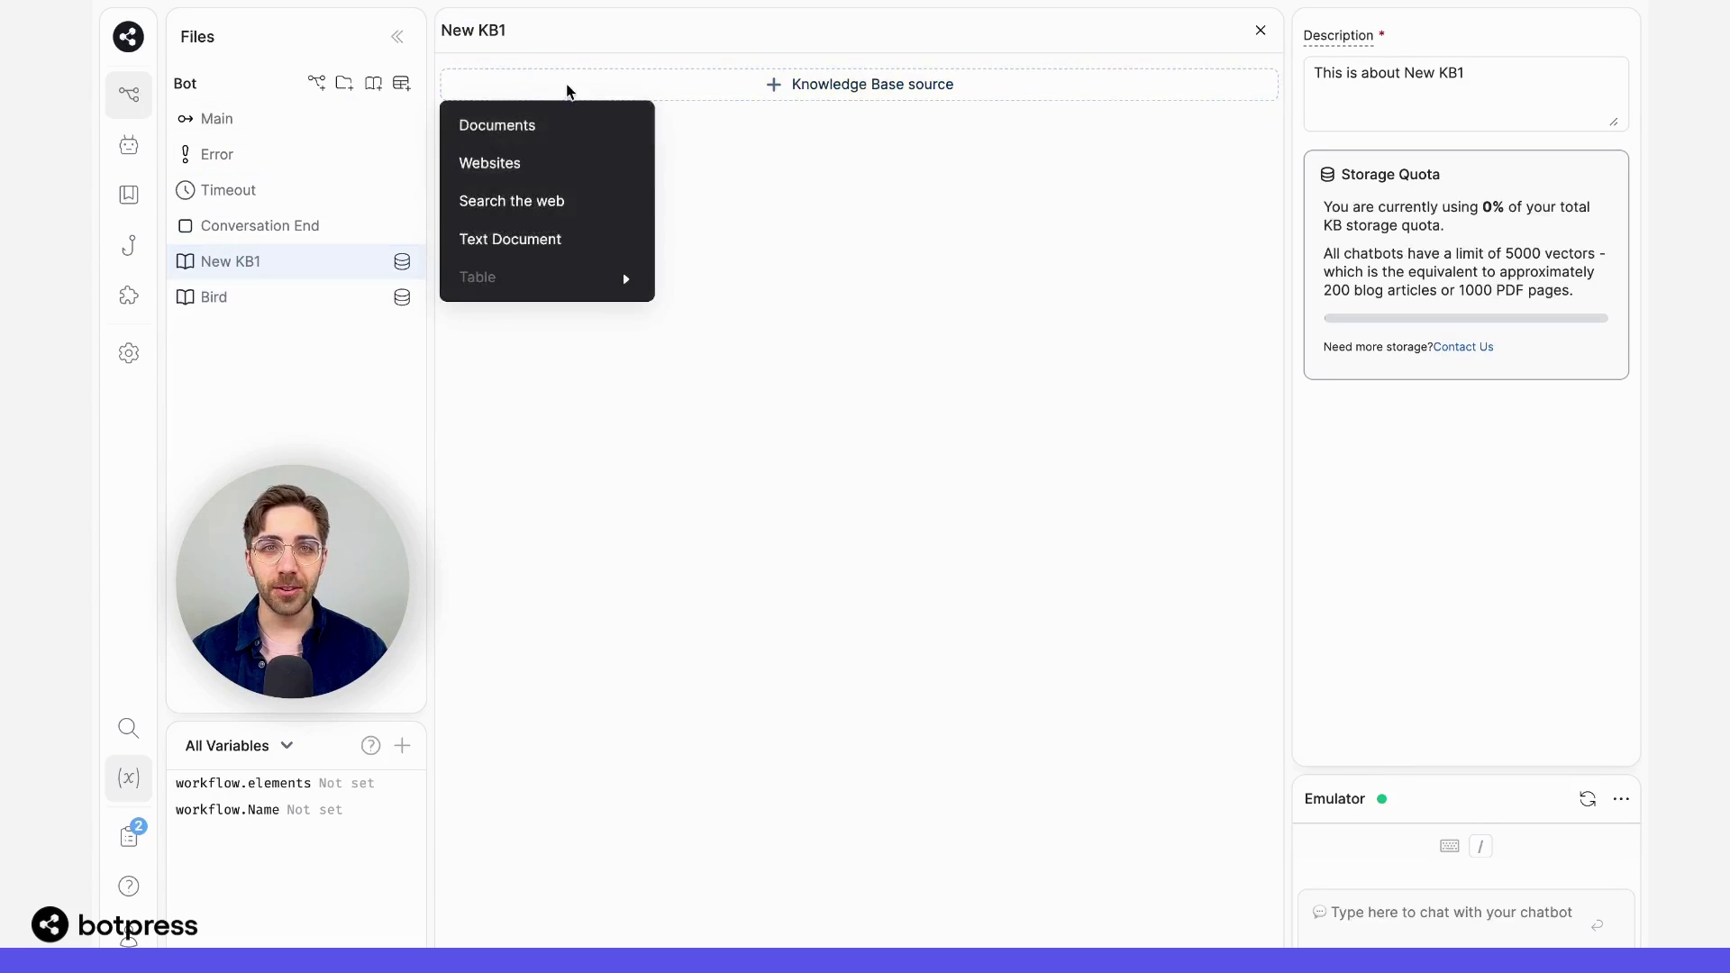
pyautogui.click(546, 235)
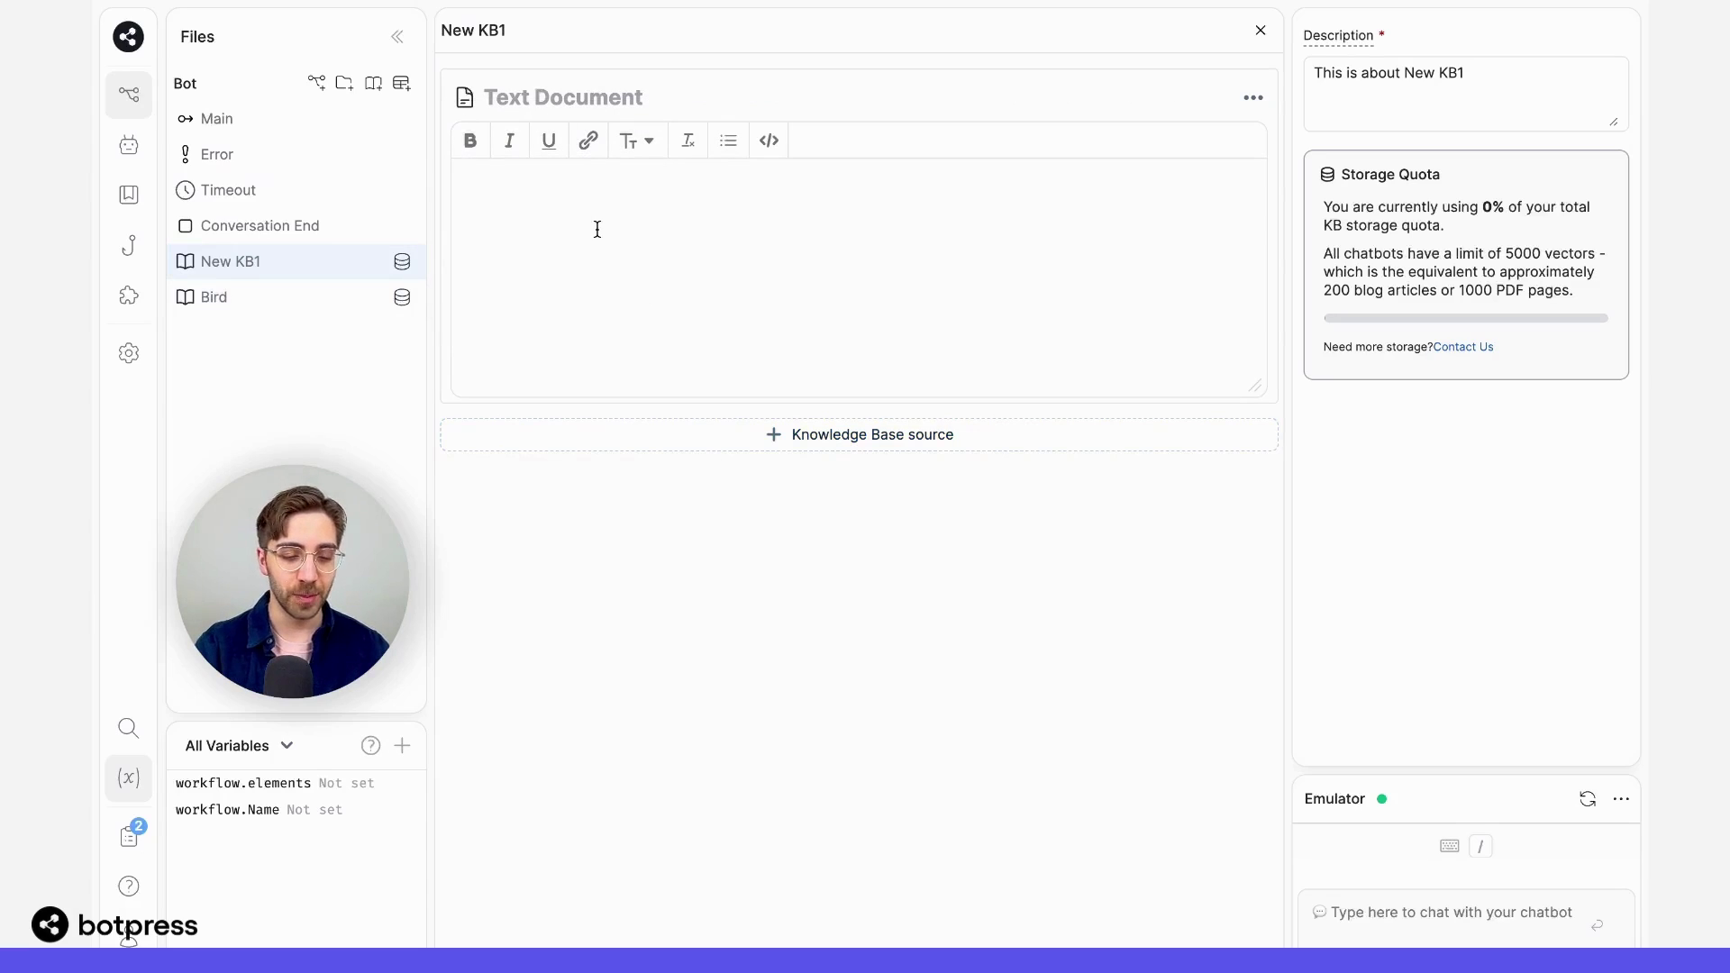
pyautogui.write('The soup is hot.')
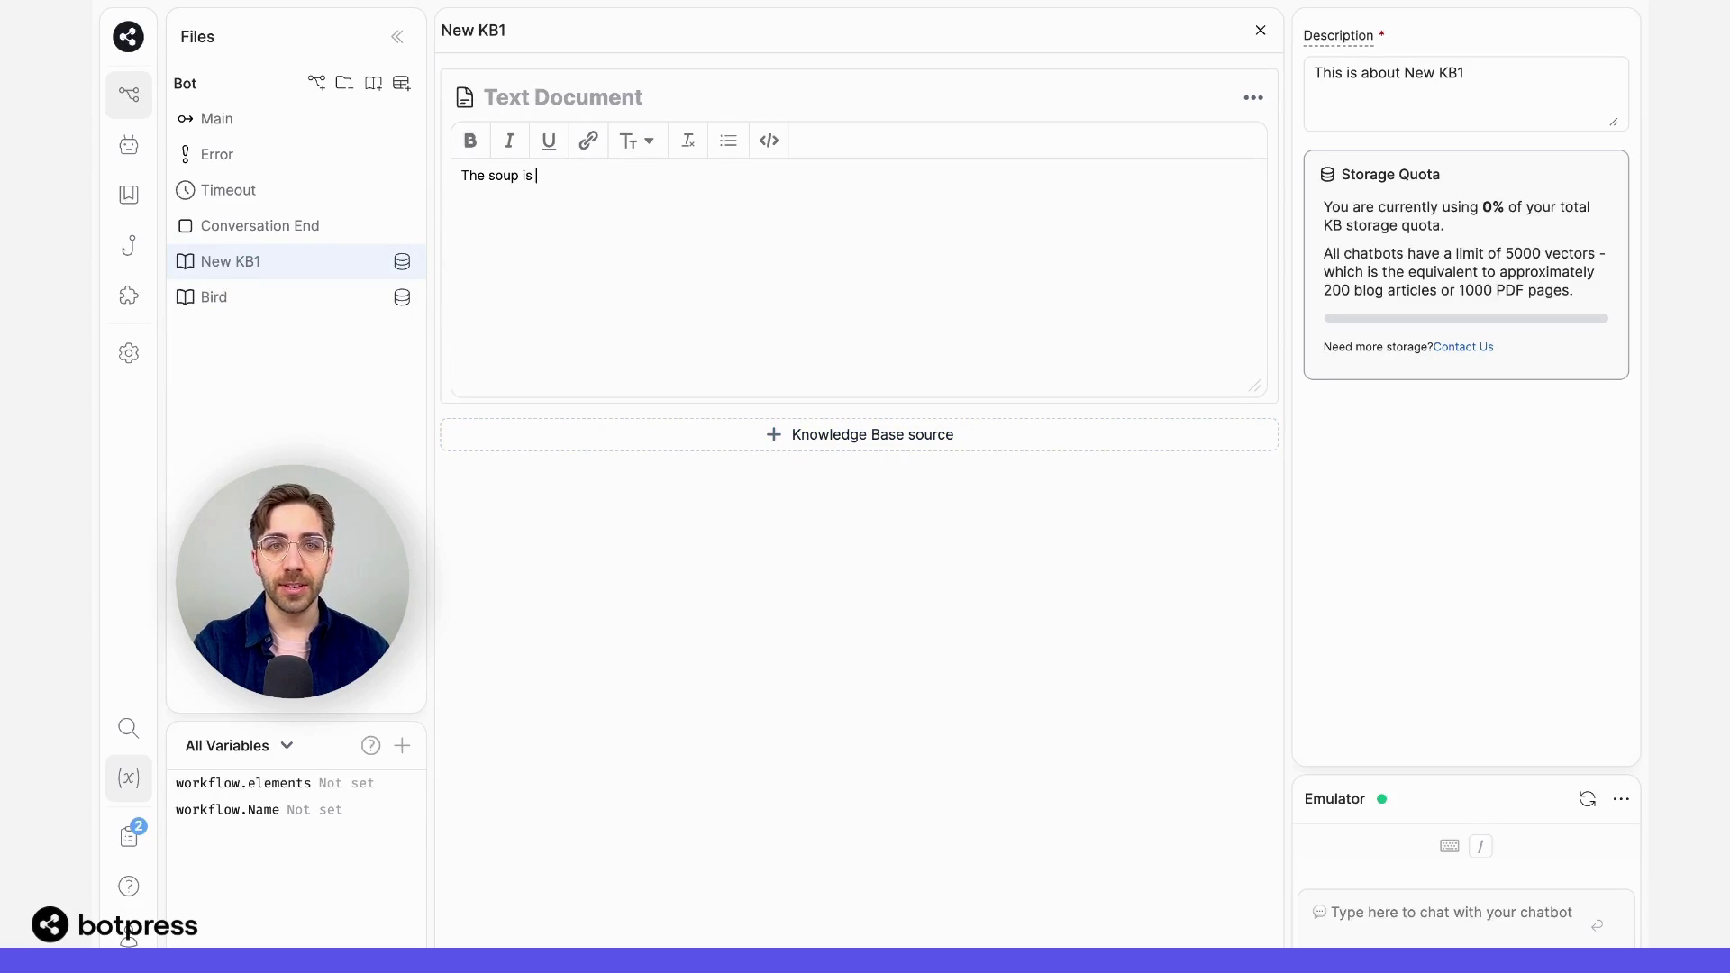
pyautogui.click(454, 34)
pyautogui.hotkey('ctrl', 'a')
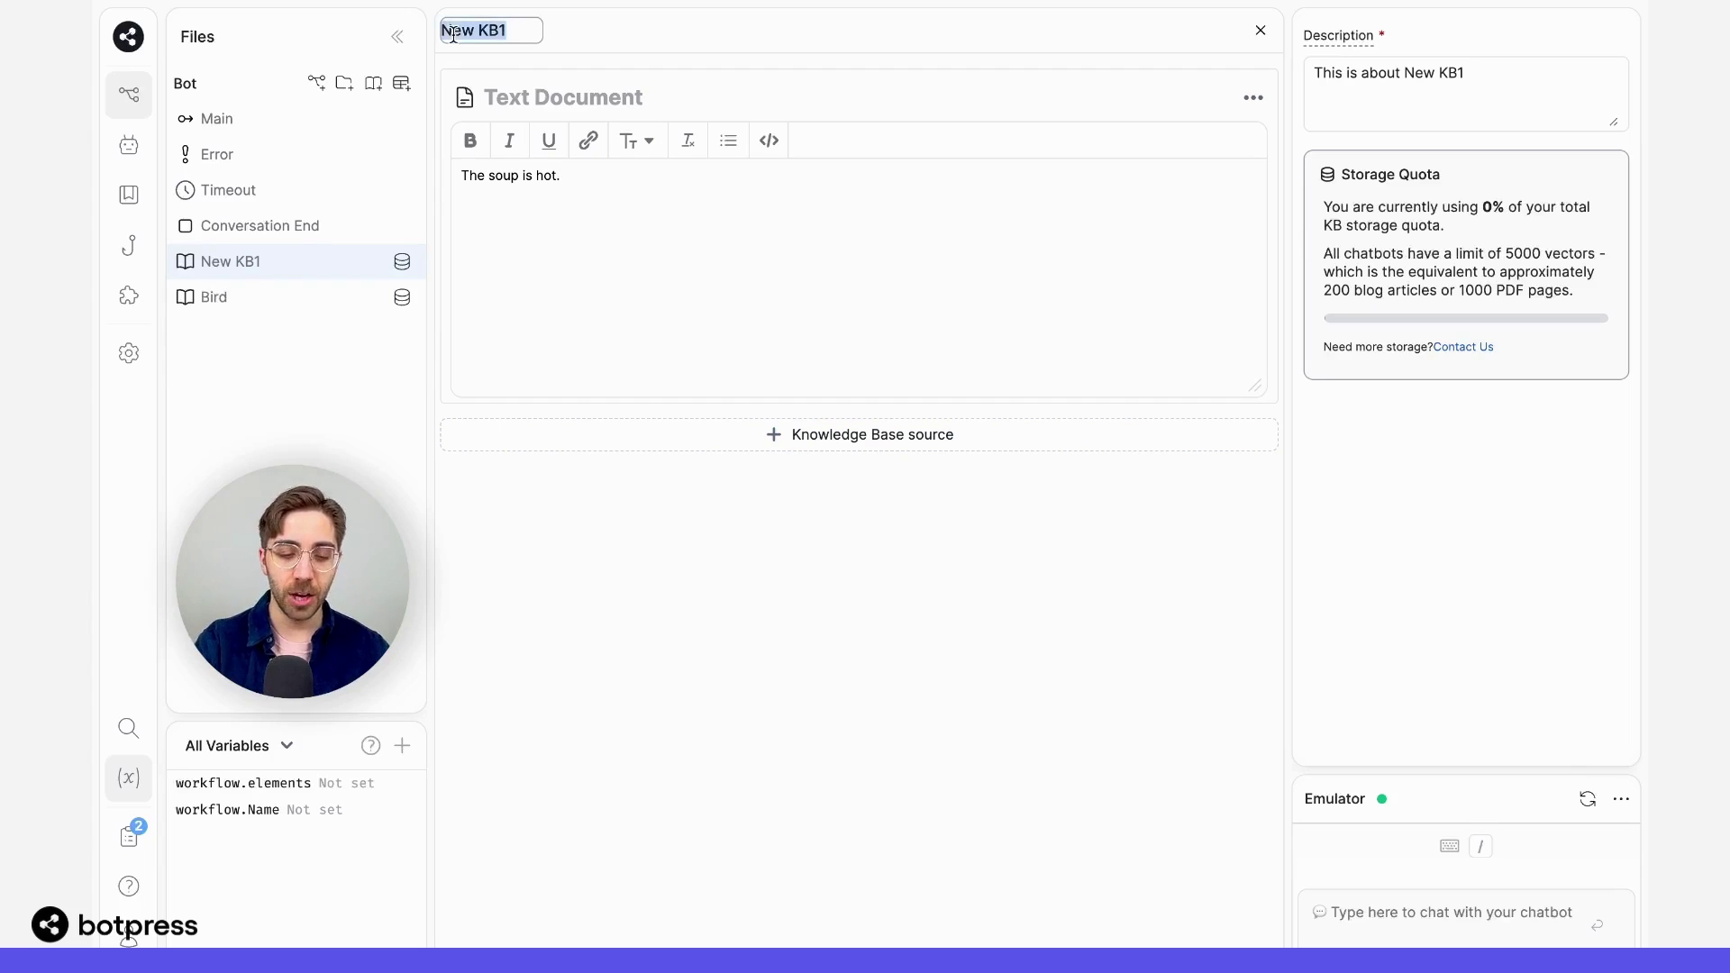
pyautogui.write('Soup')
pyautogui.press('Return')
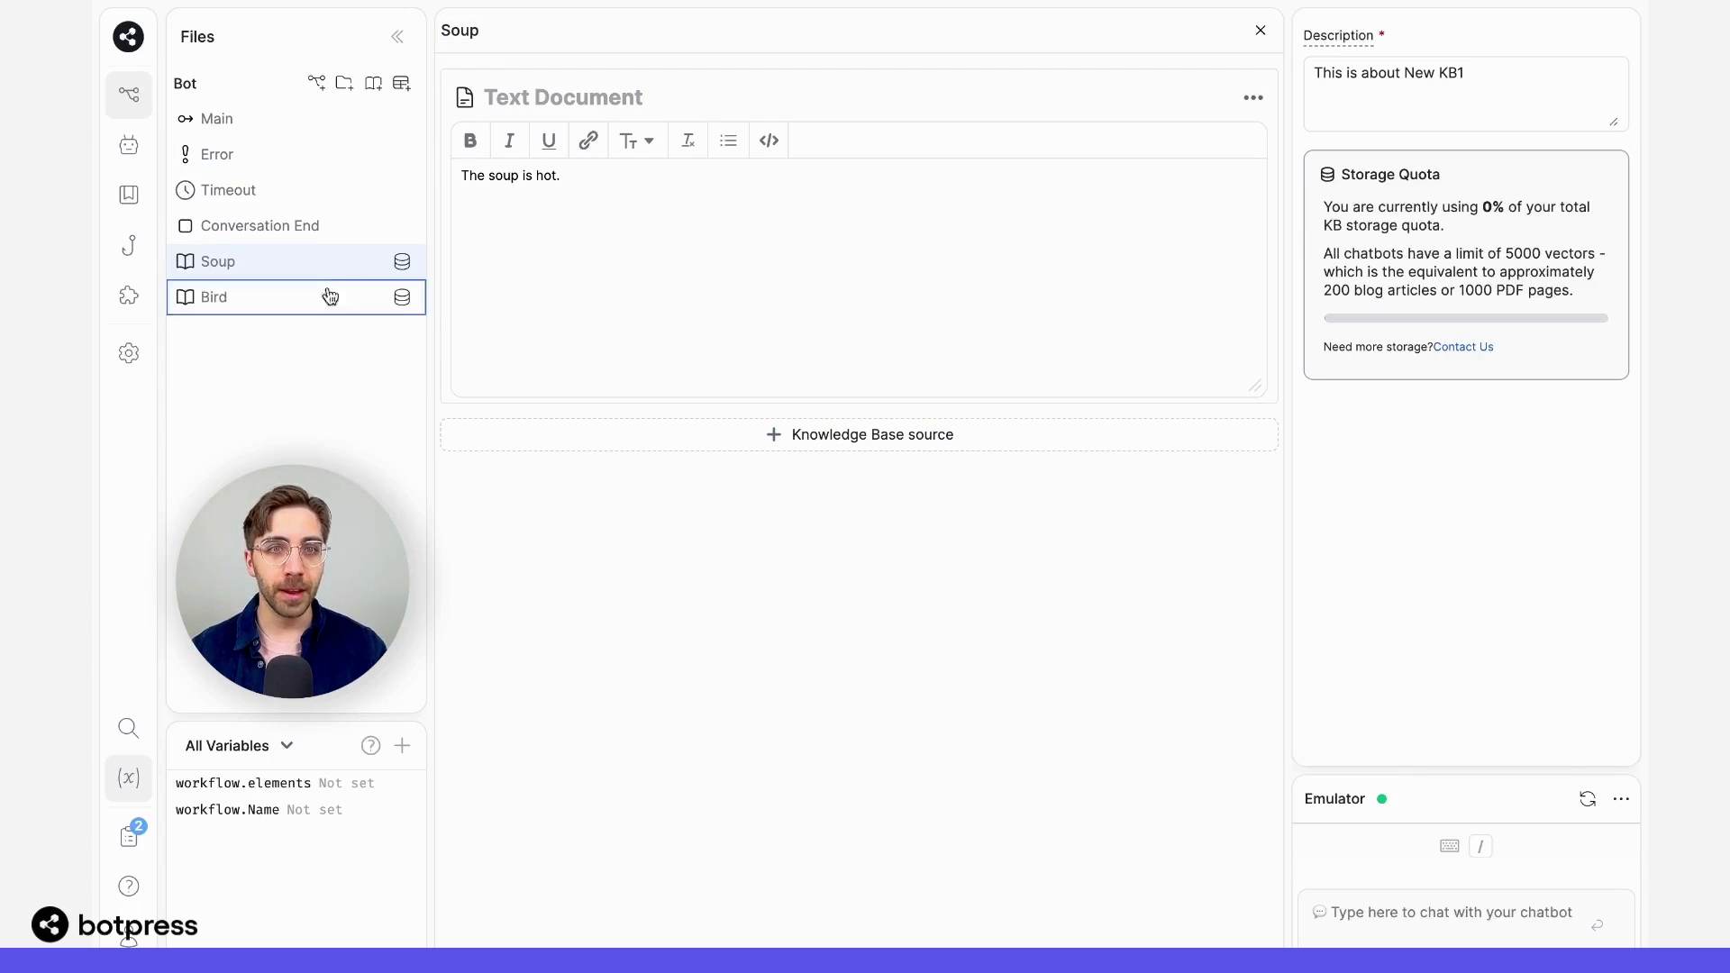
# Create a Web Search knowledge base that searches the entire web
pyautogui.click(375, 85)
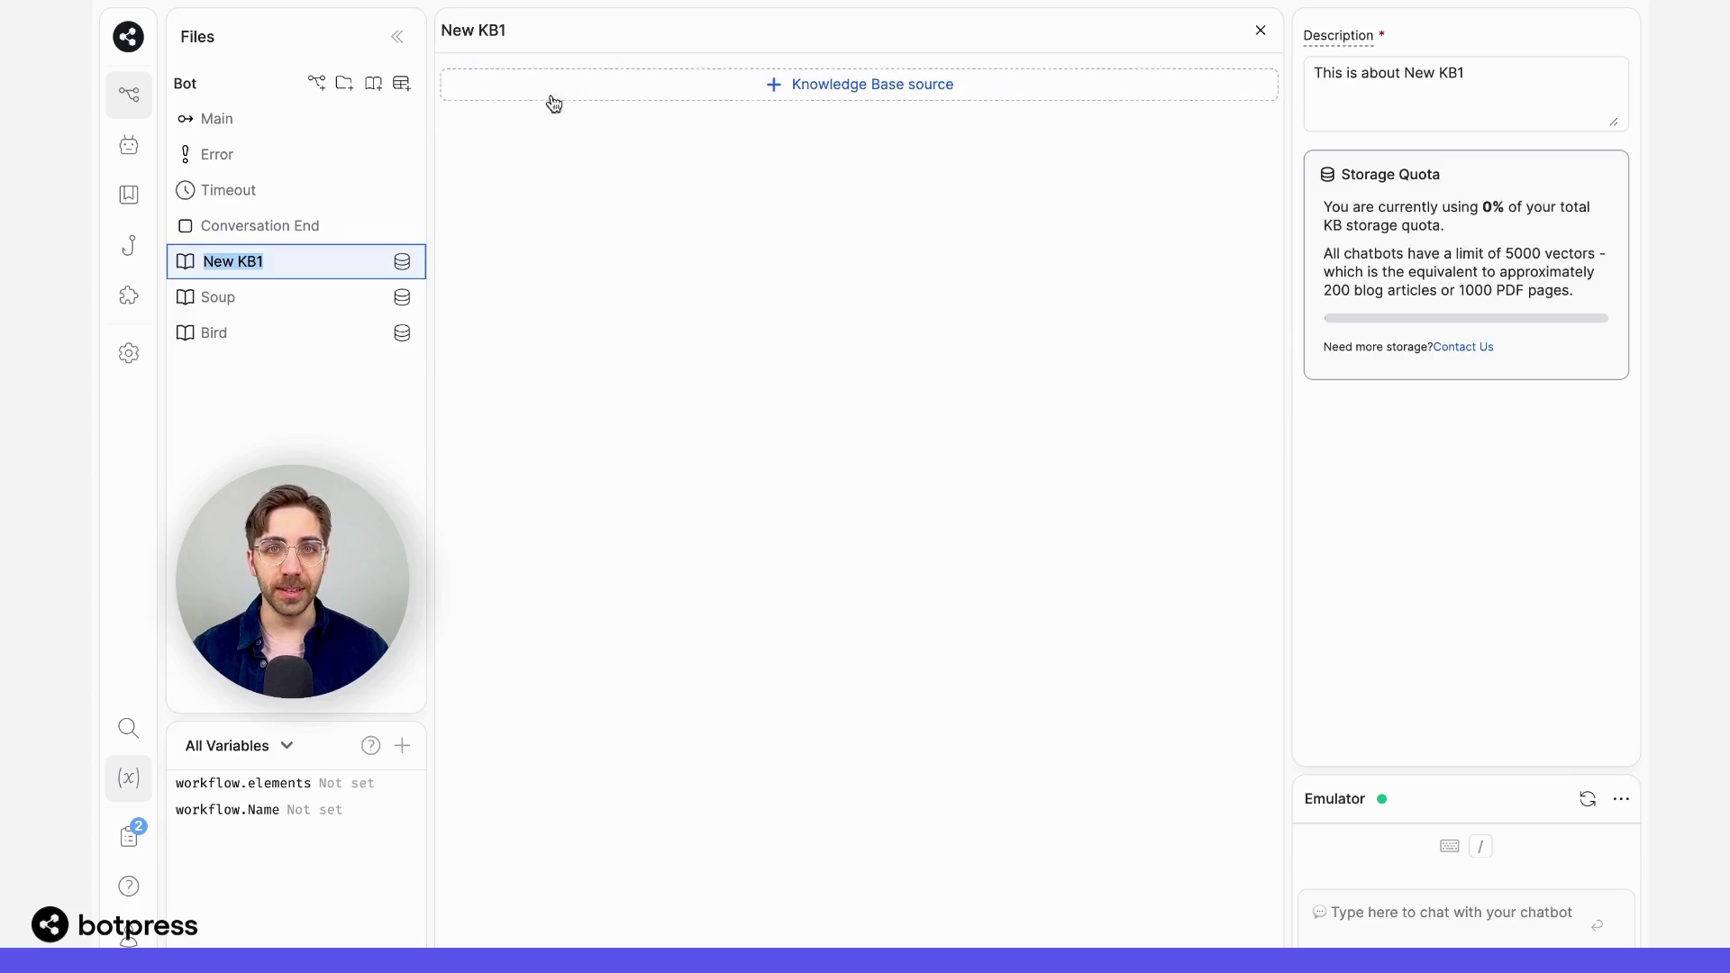
pyautogui.click(630, 81)
pyautogui.click(580, 201)
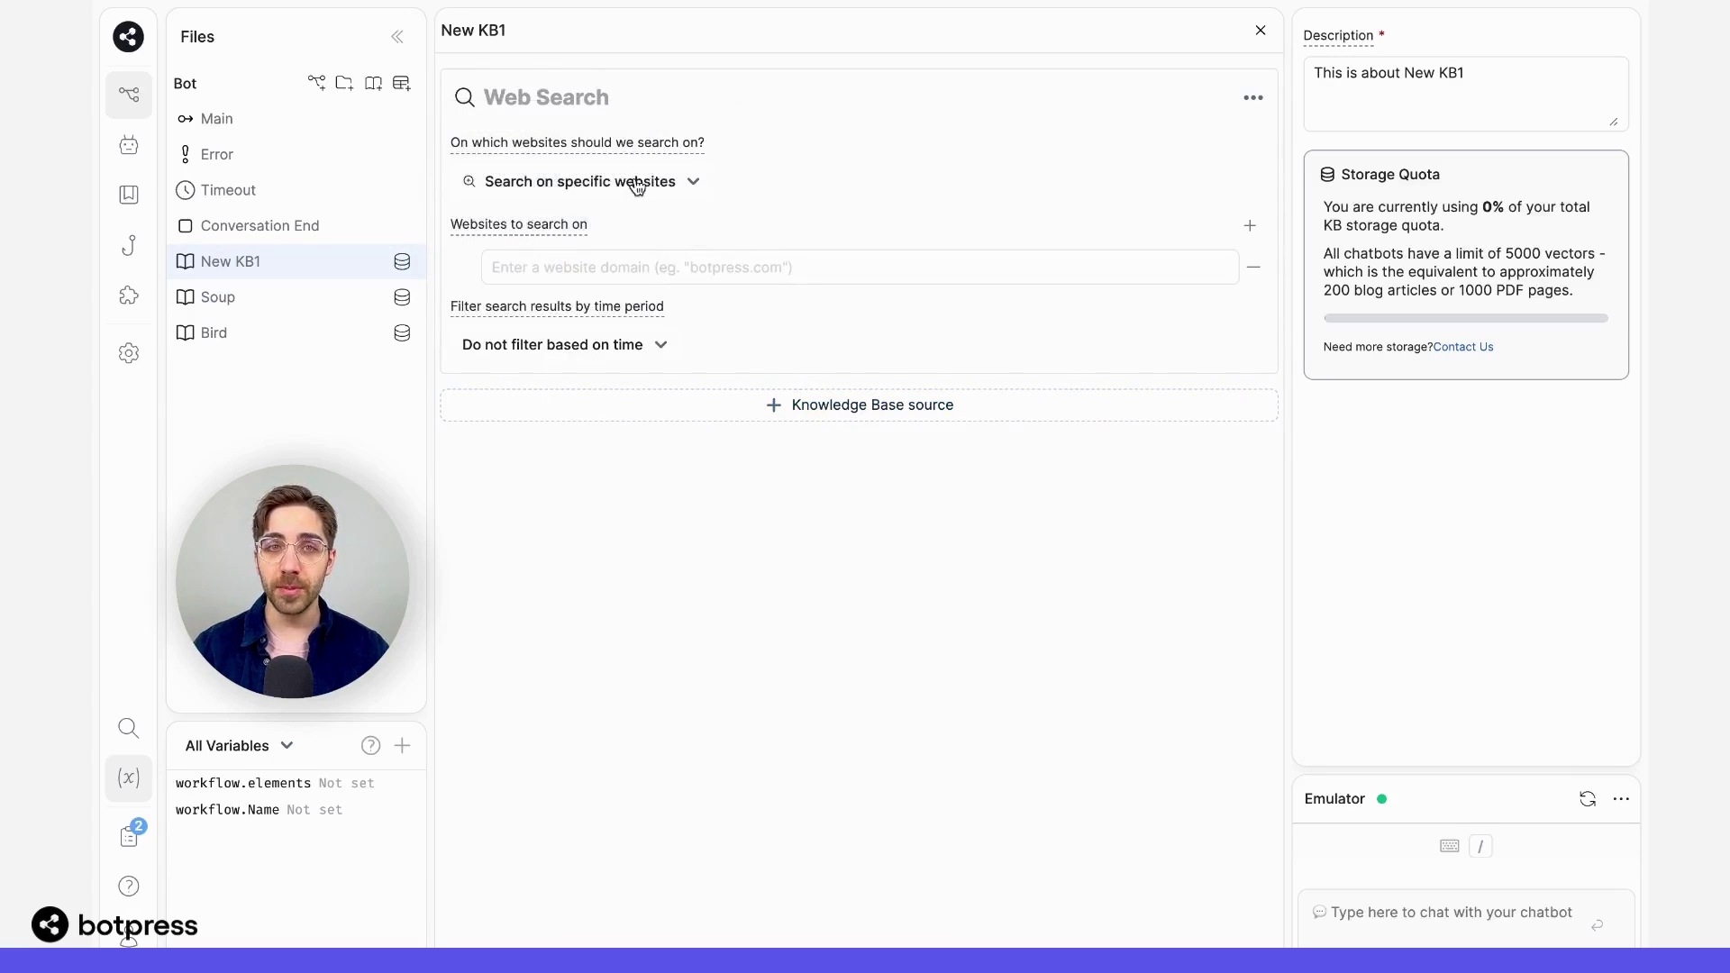
pyautogui.click(580, 183)
pyautogui.click(610, 271)
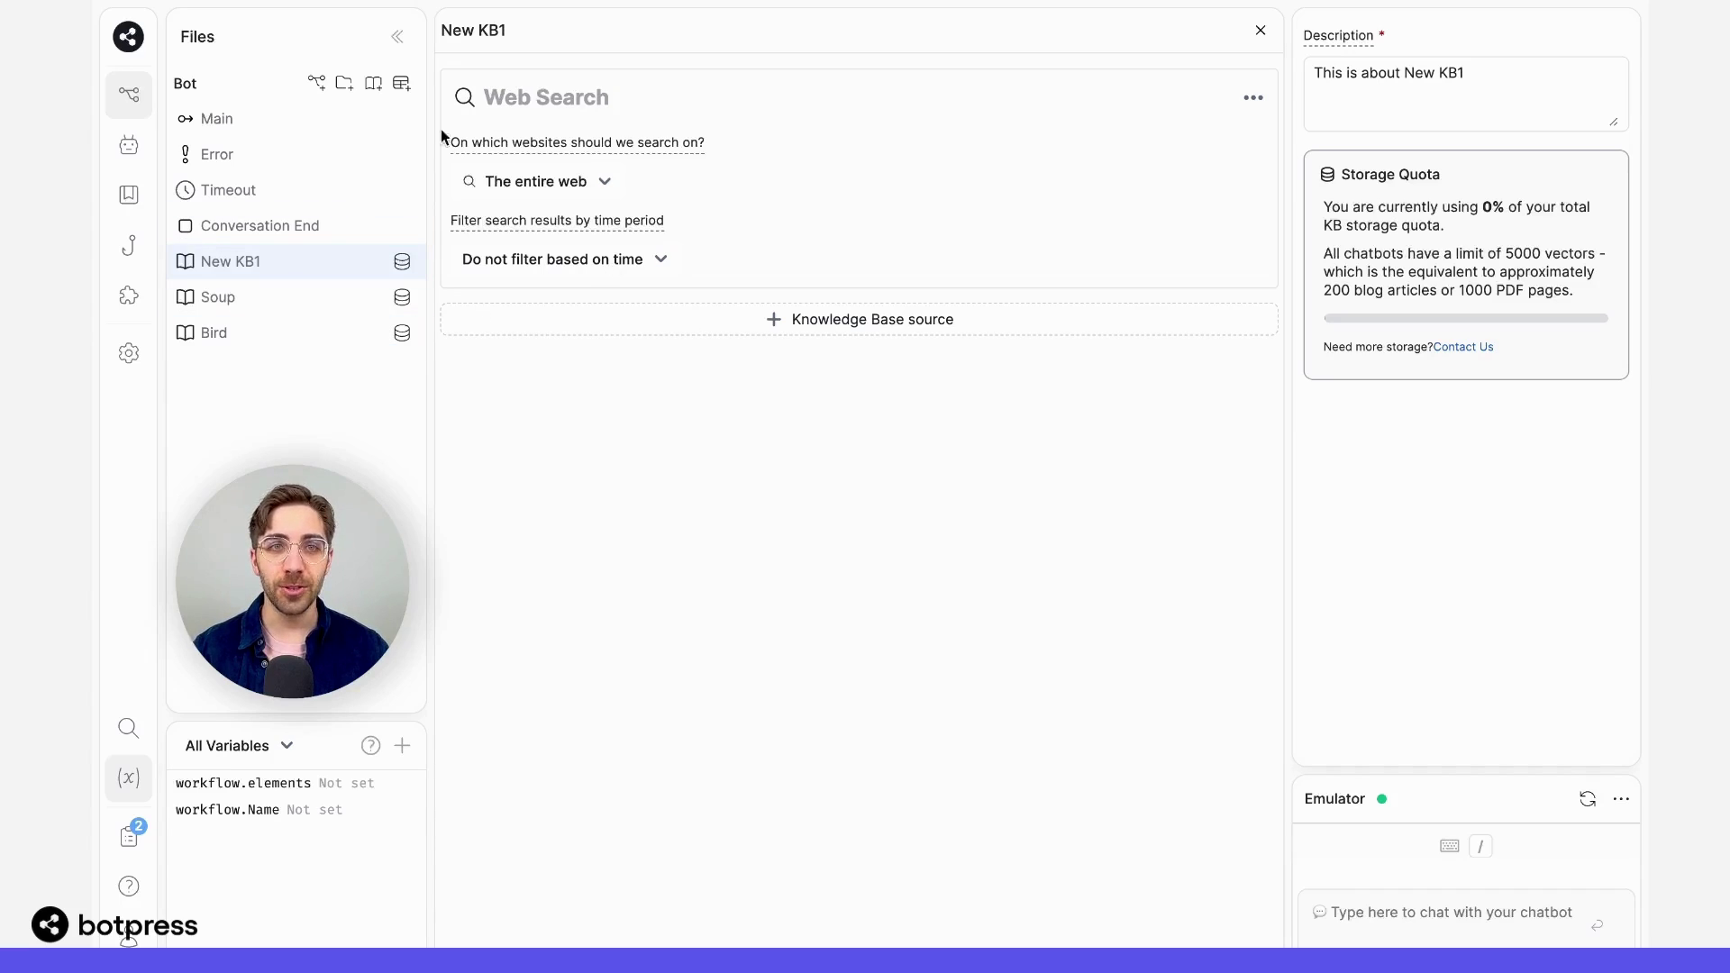
pyautogui.click(466, 31)
pyautogui.hotkey('ctrl', 'a')
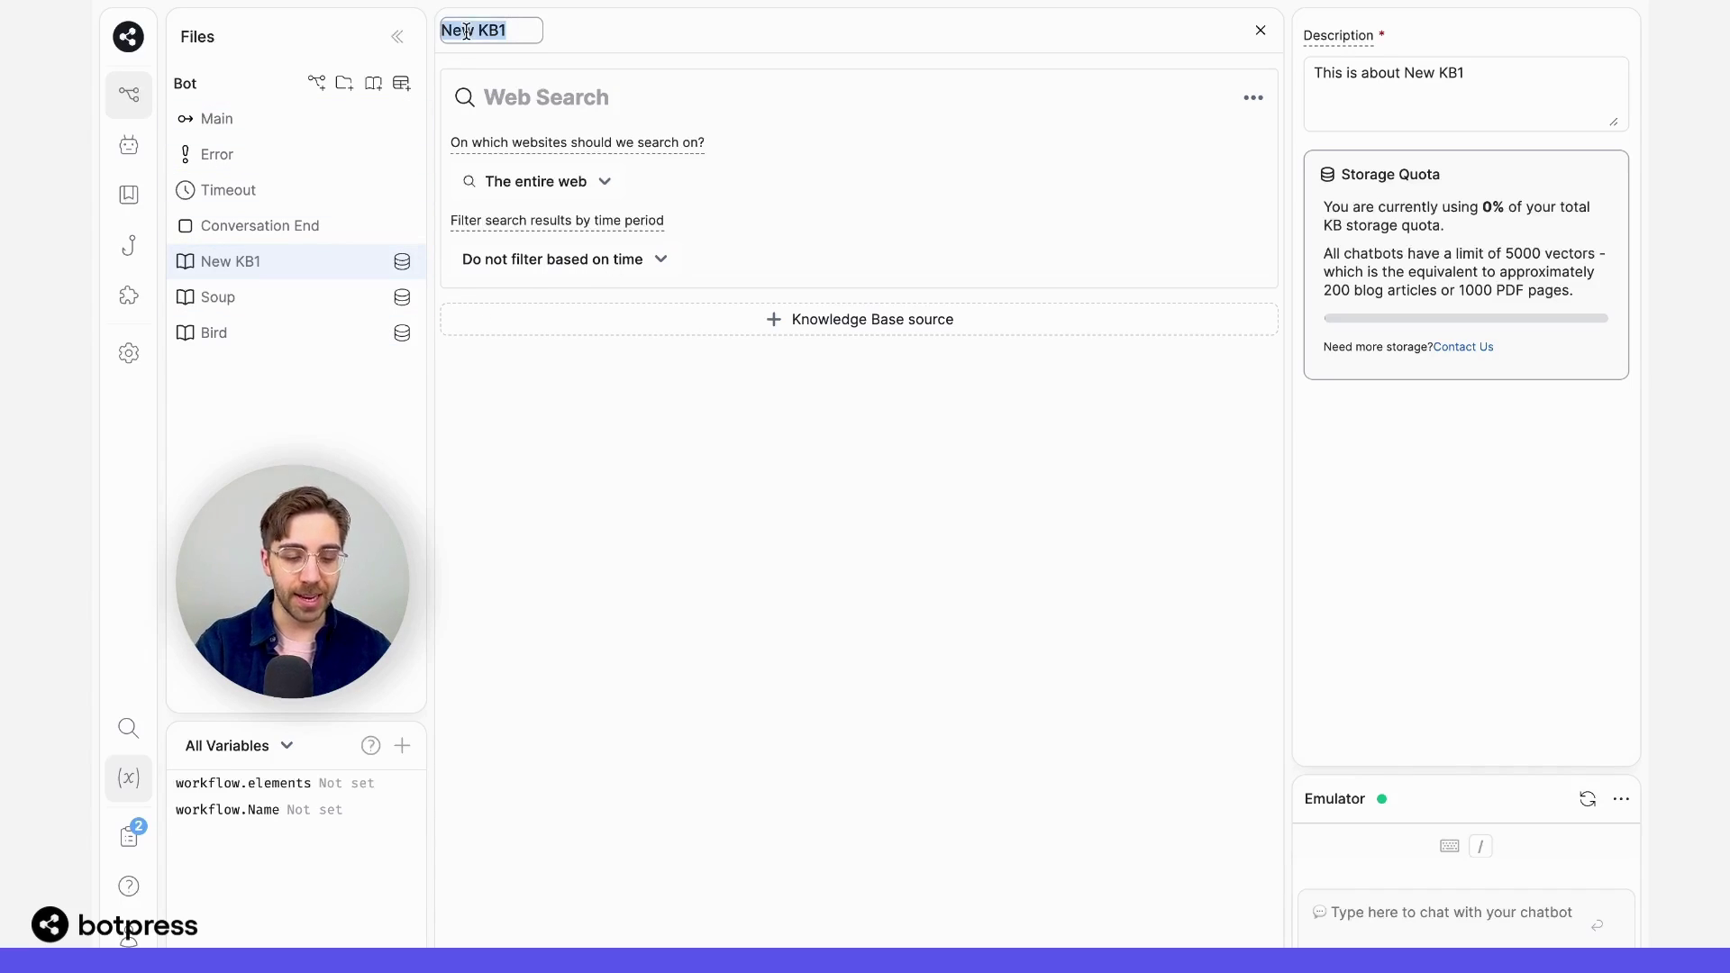
pyautogui.write('Web Search')
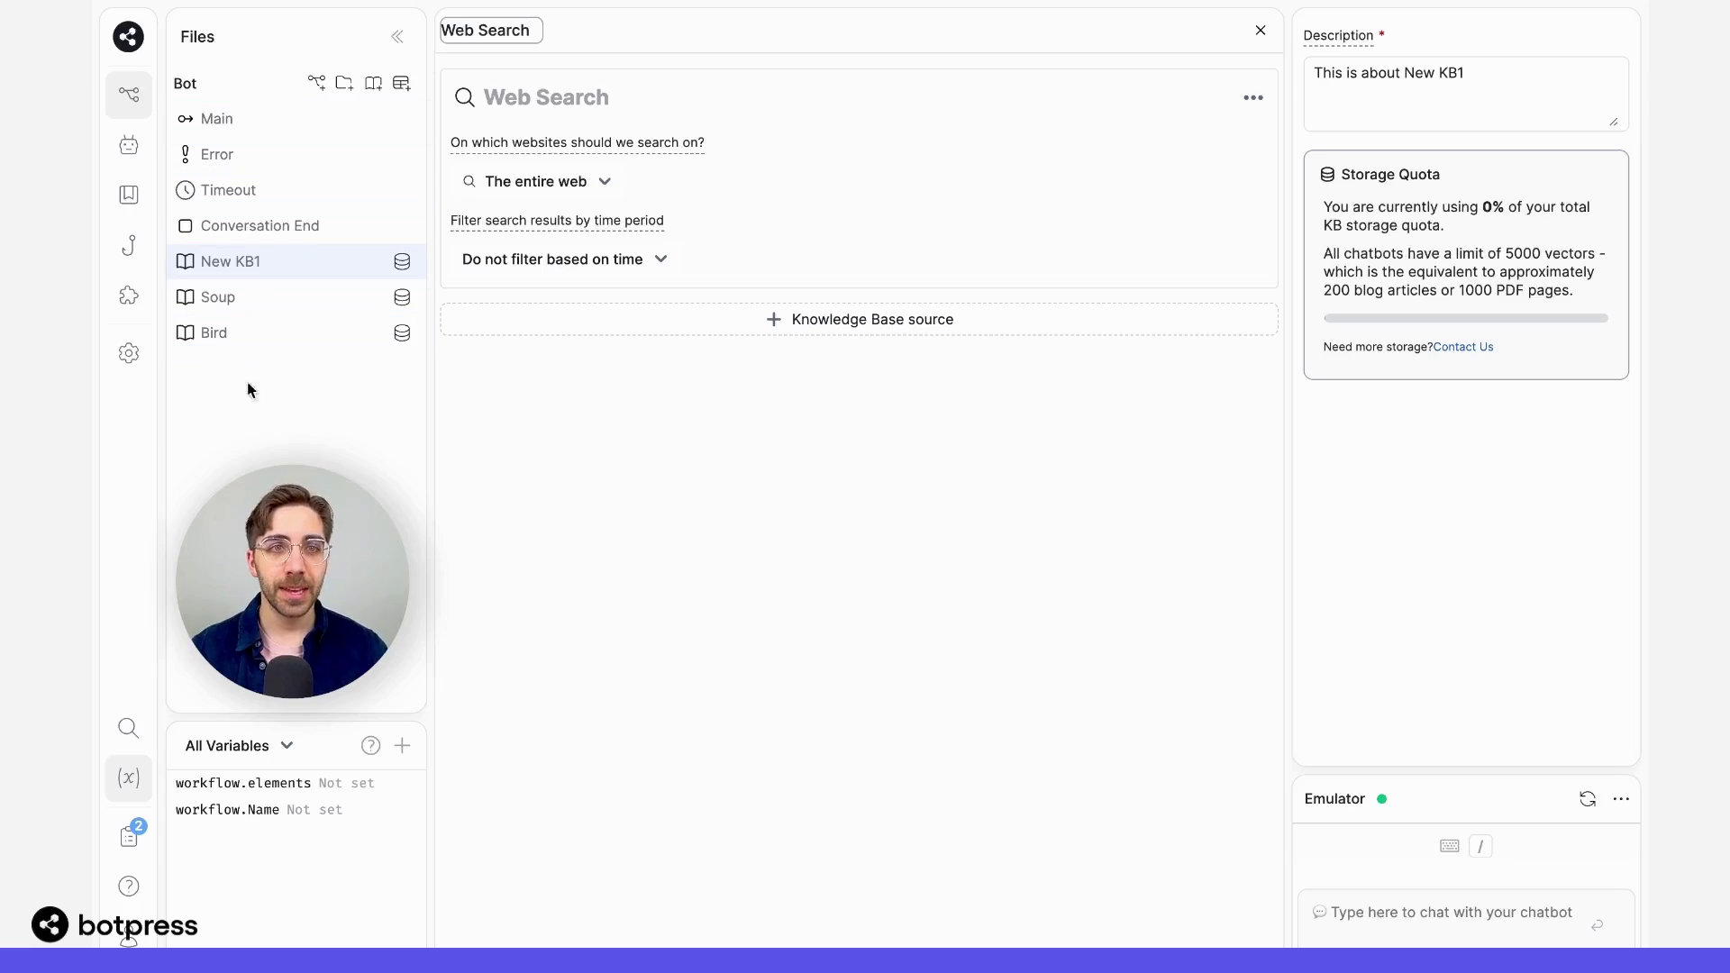
pyautogui.press('Return')
# Add a Single Choice card to the SelectFlow node with knowledge-base answering turned off
pyautogui.click(267, 121)
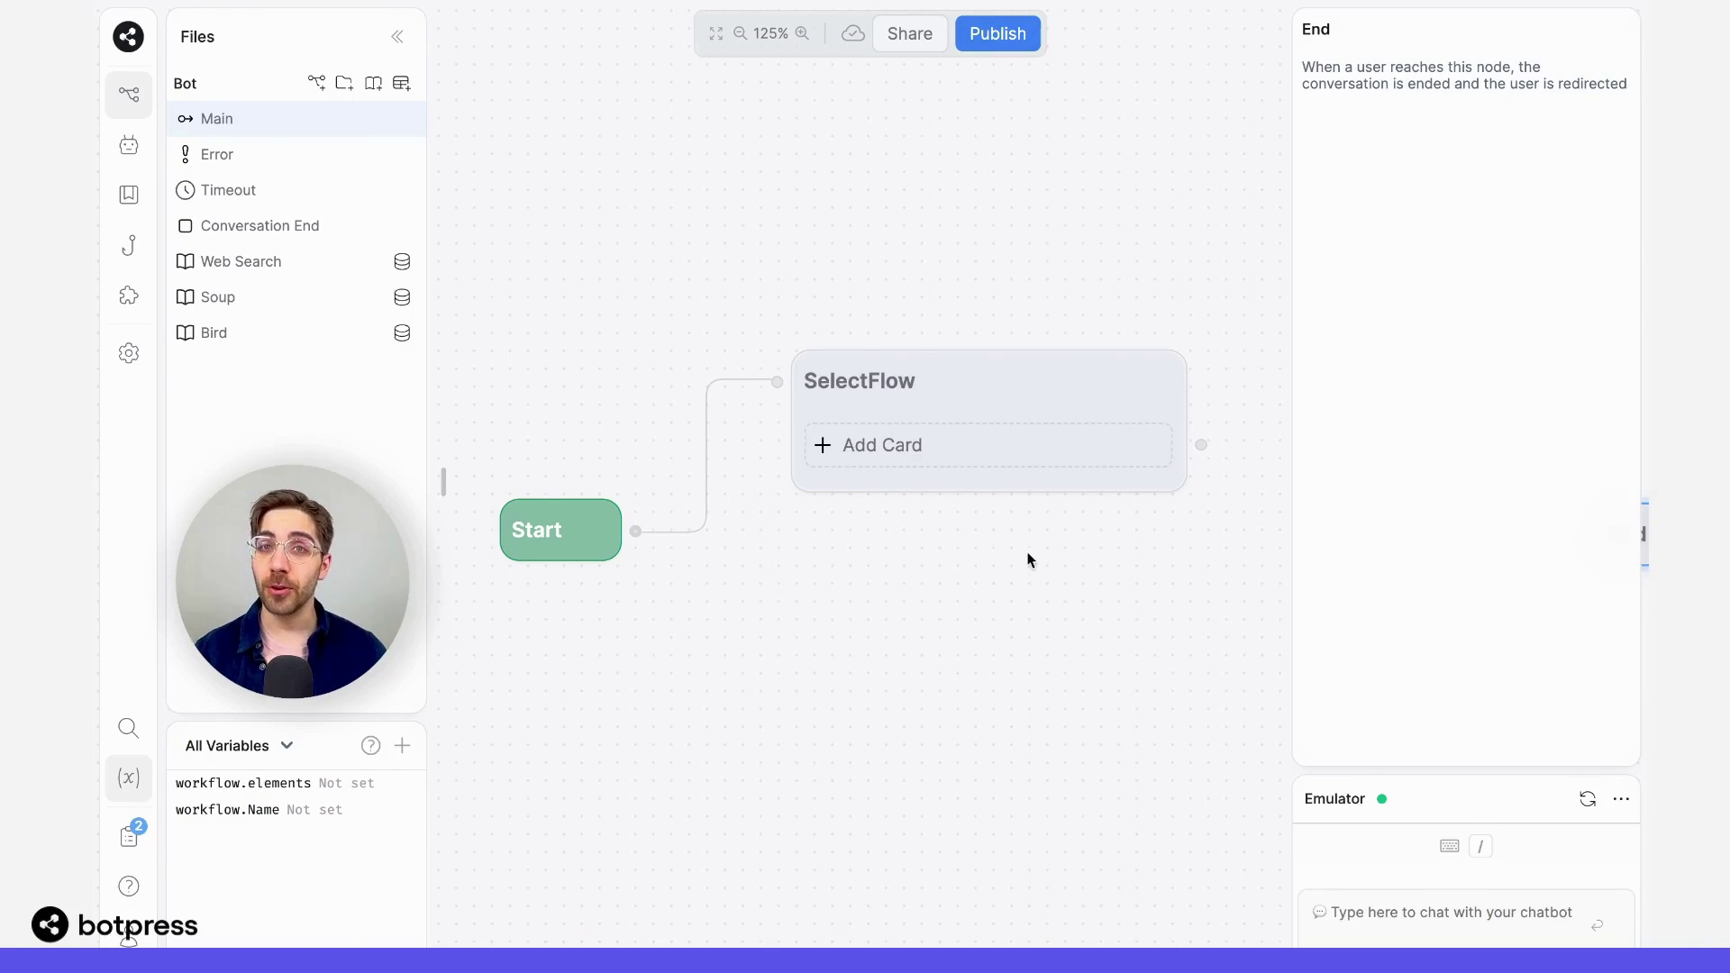
pyautogui.click(1043, 444)
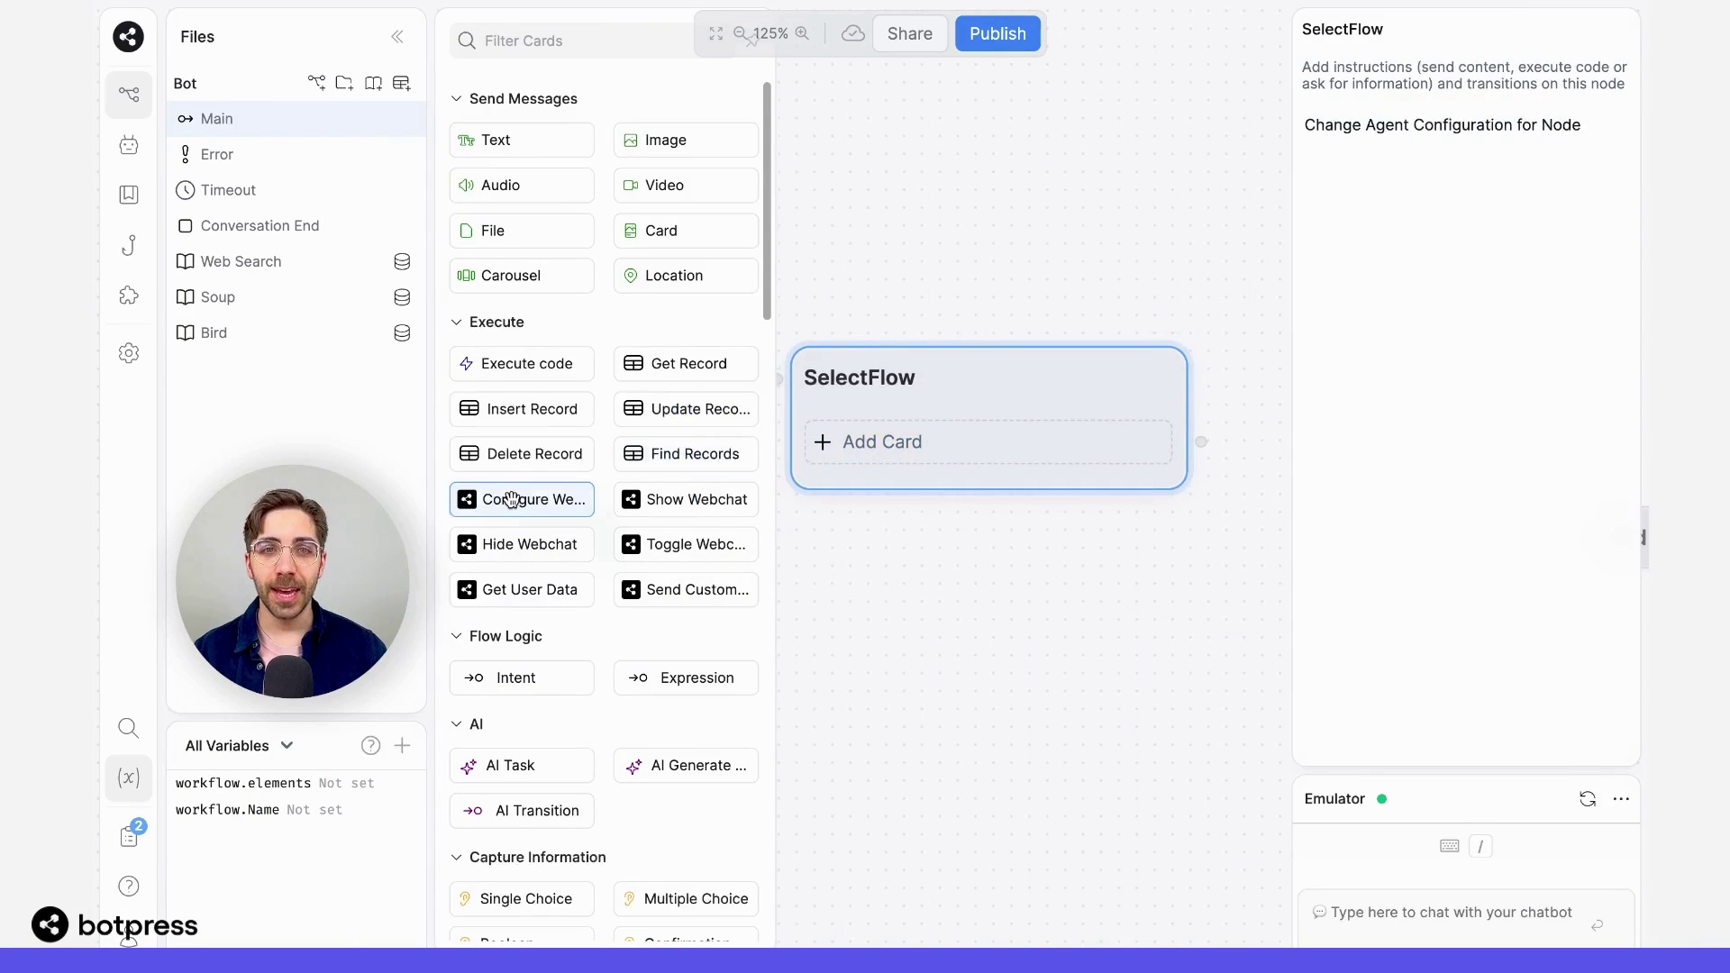
pyautogui.scroll(-3, 511, 500)
pyautogui.click(487, 639)
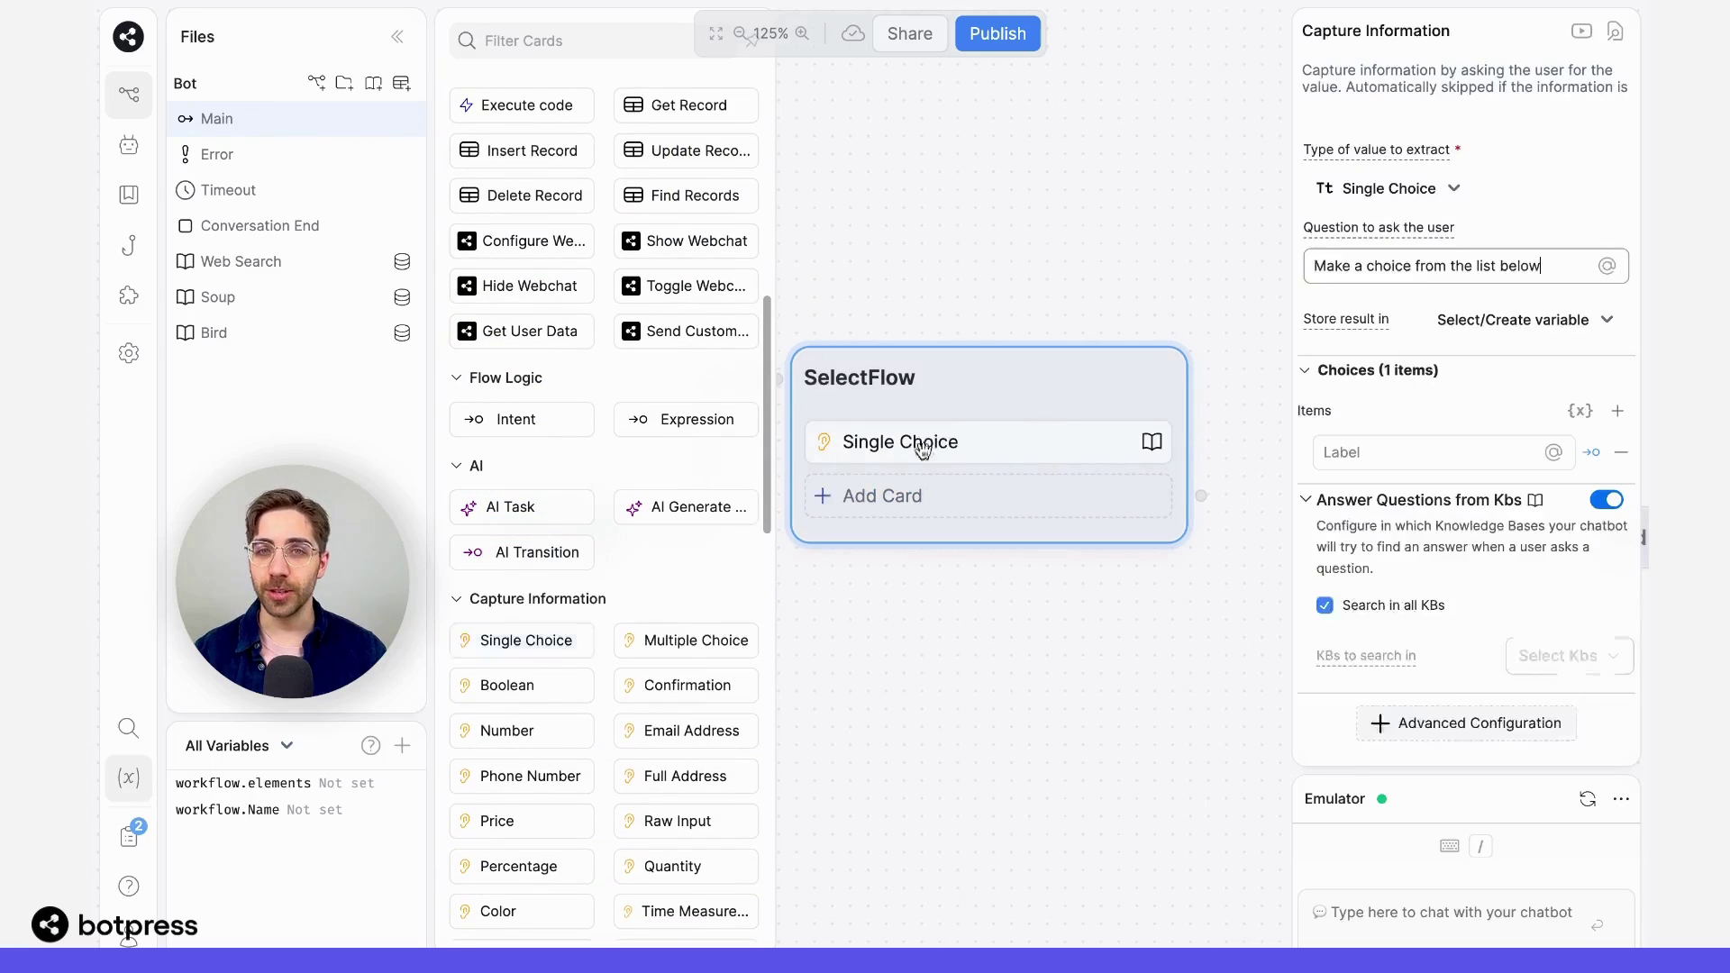
pyautogui.click(1605, 499)
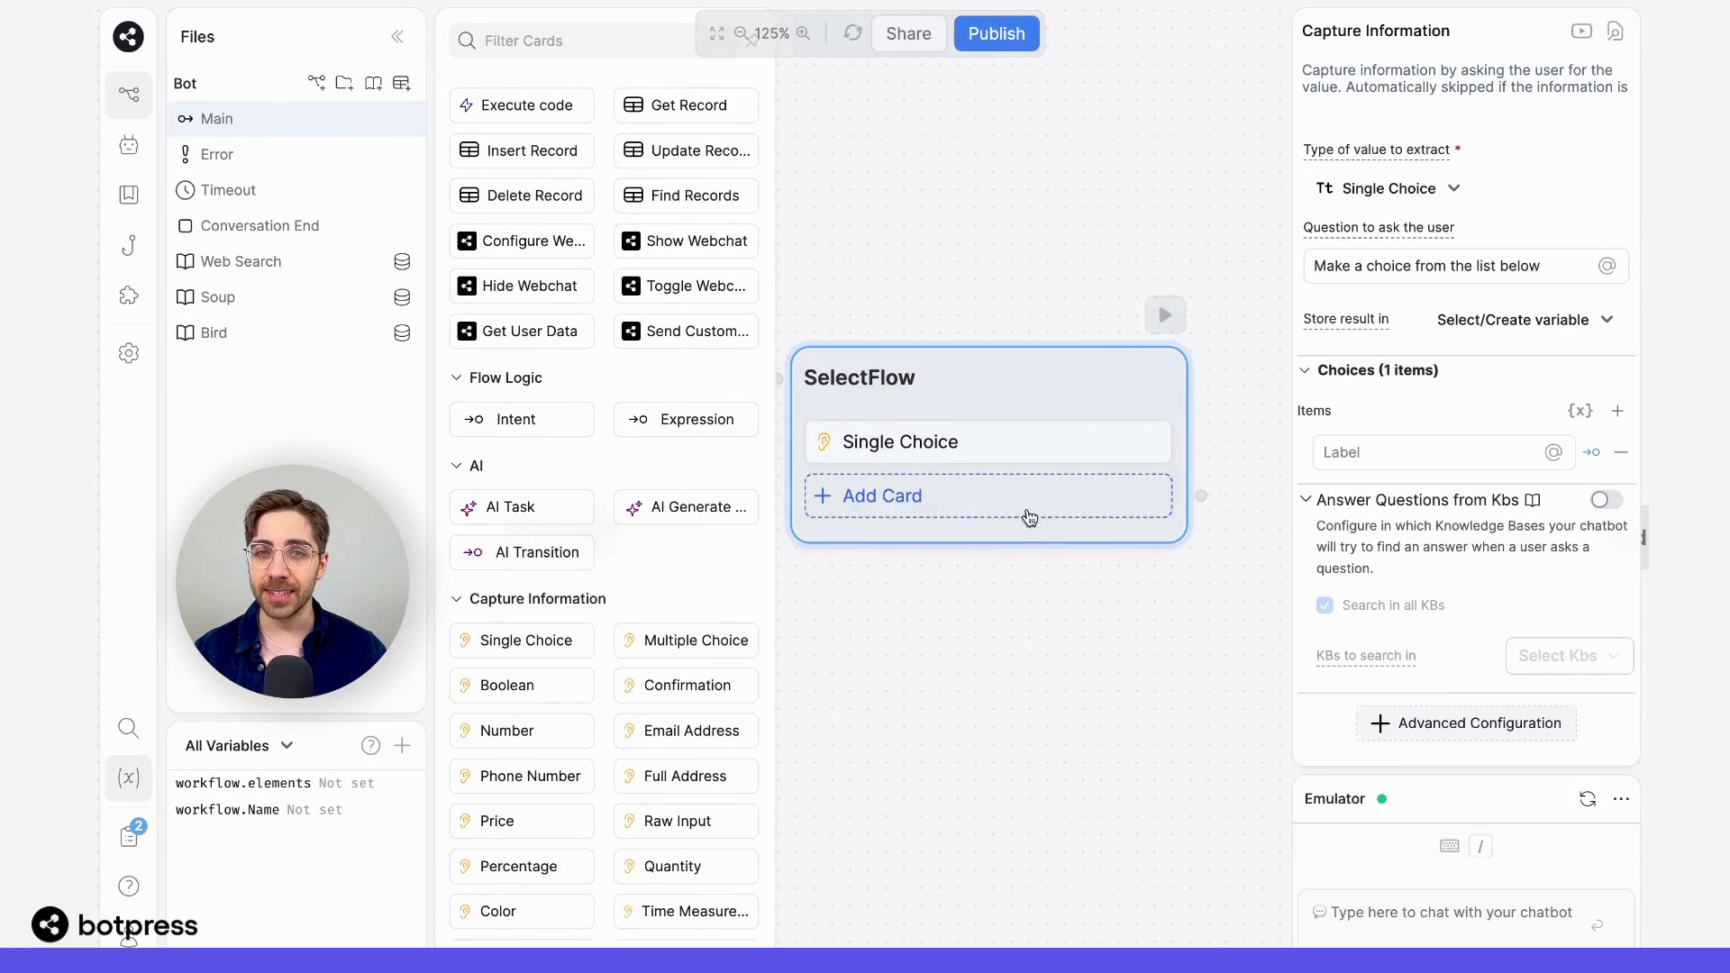
# Set the question to 'What is your question about?' with choices Birds, Soup and Something
pyautogui.tripleClick(1427, 275)
pyautogui.write('What is y')
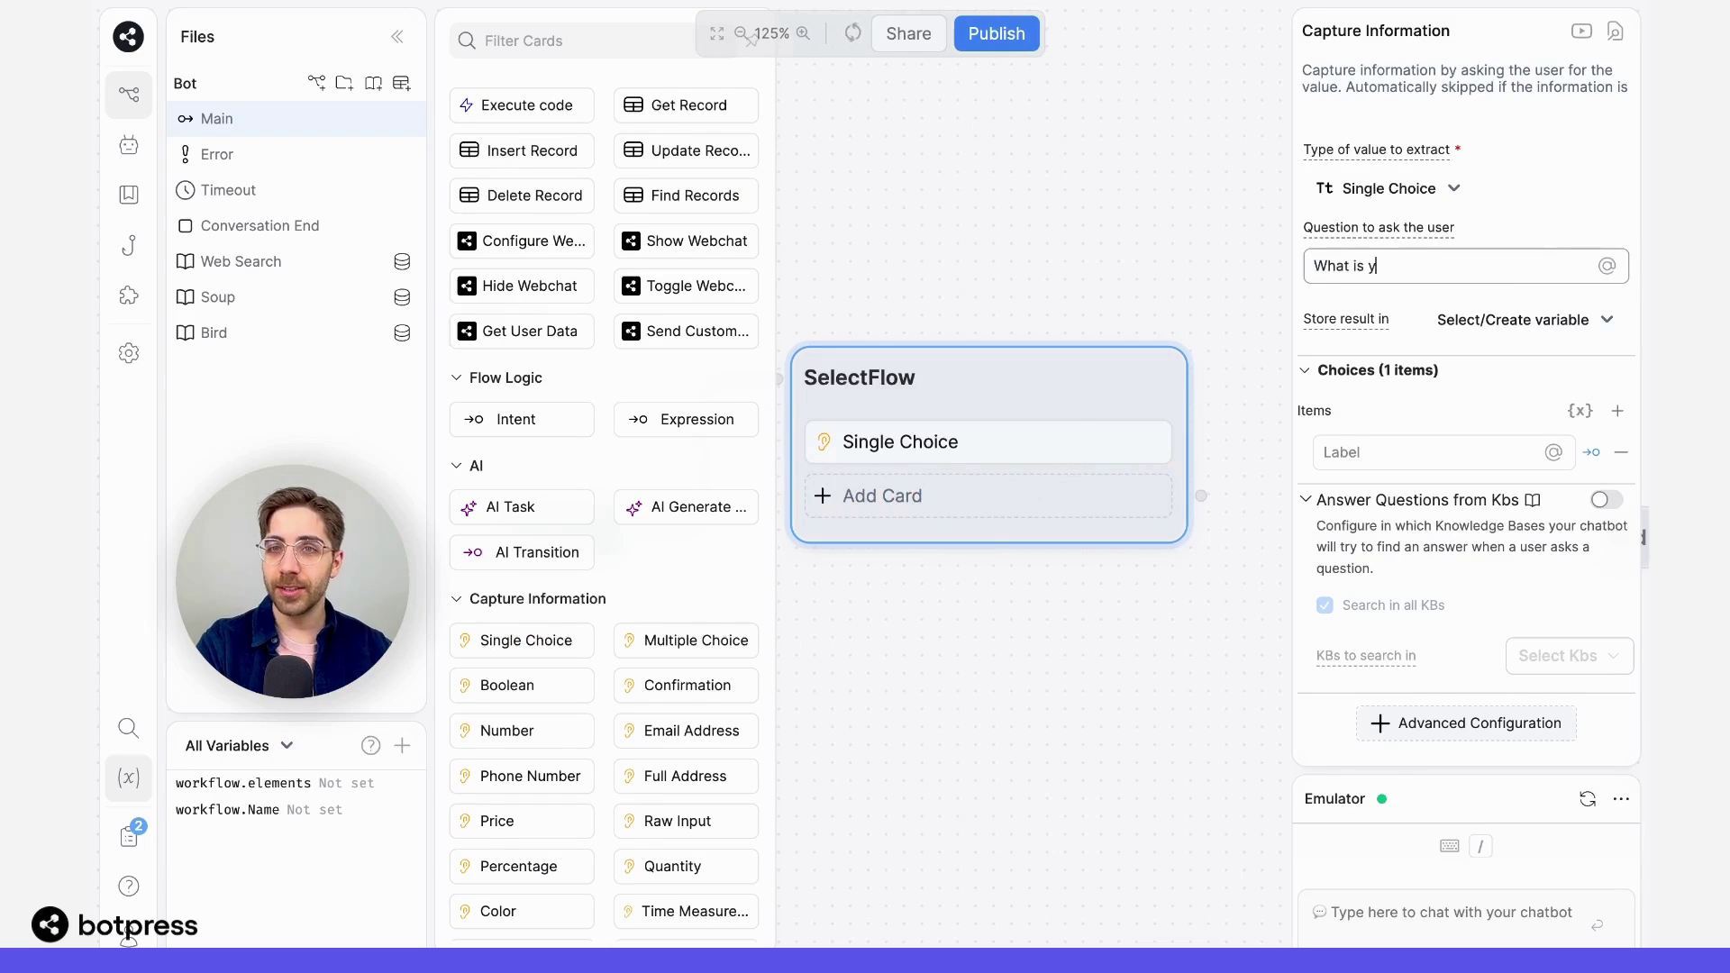
pyautogui.write('our question about?')
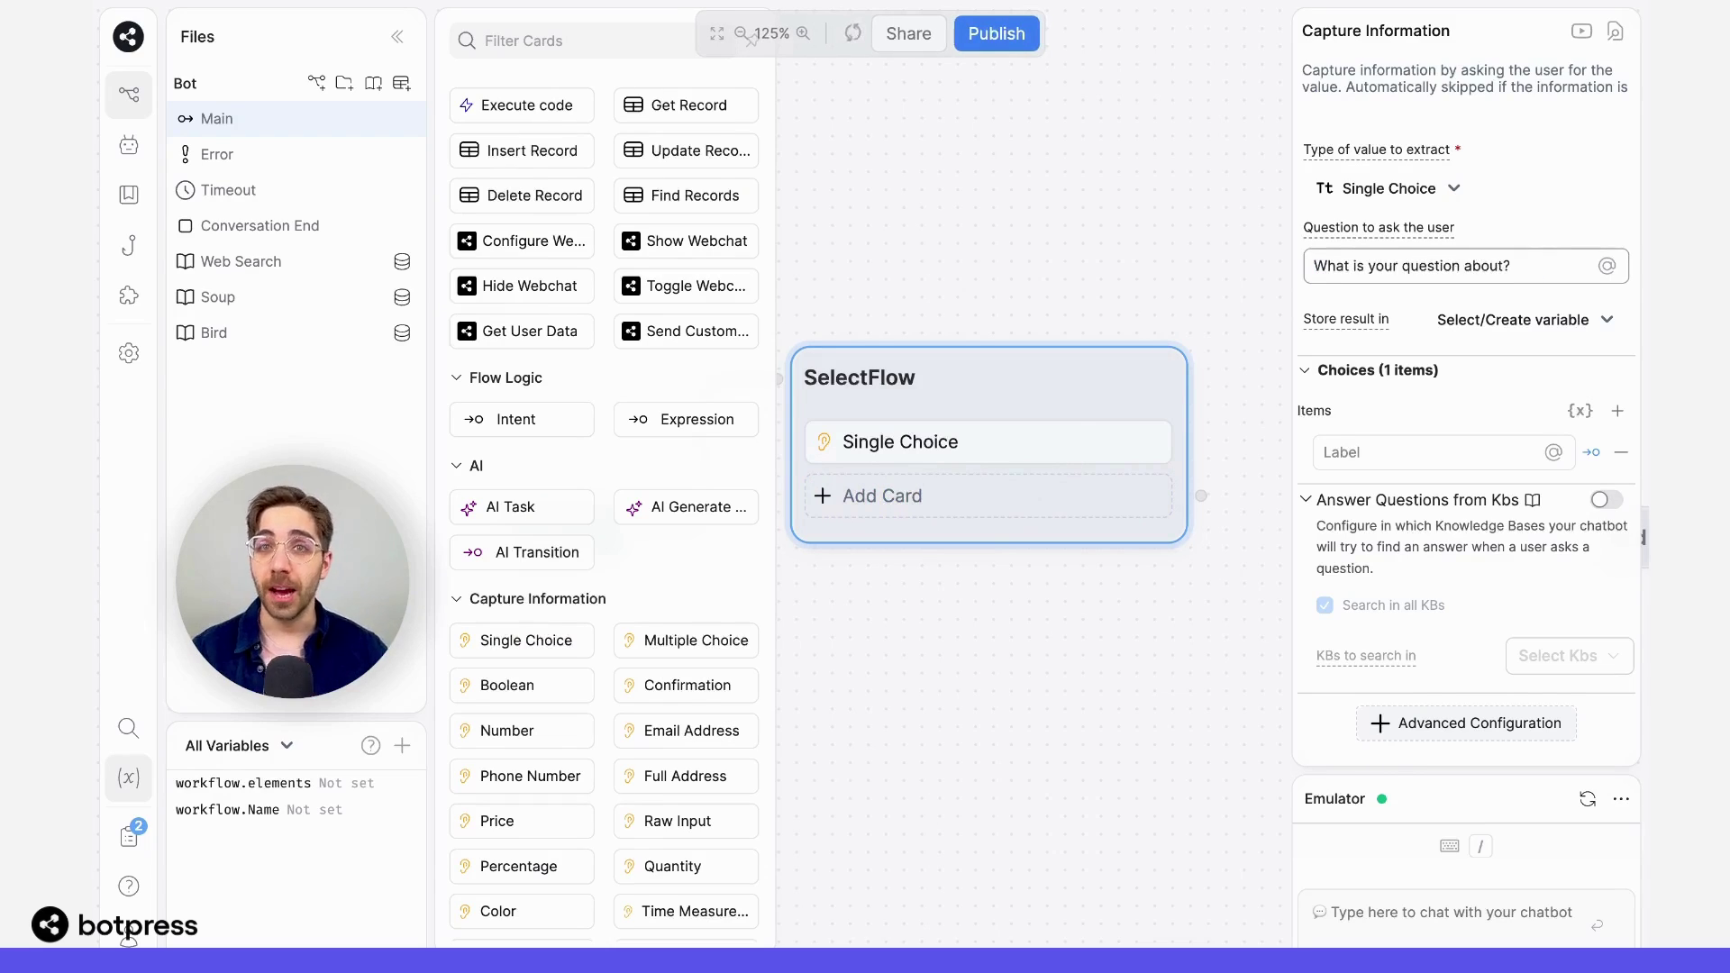
pyautogui.click(1428, 451)
pyautogui.write('B')
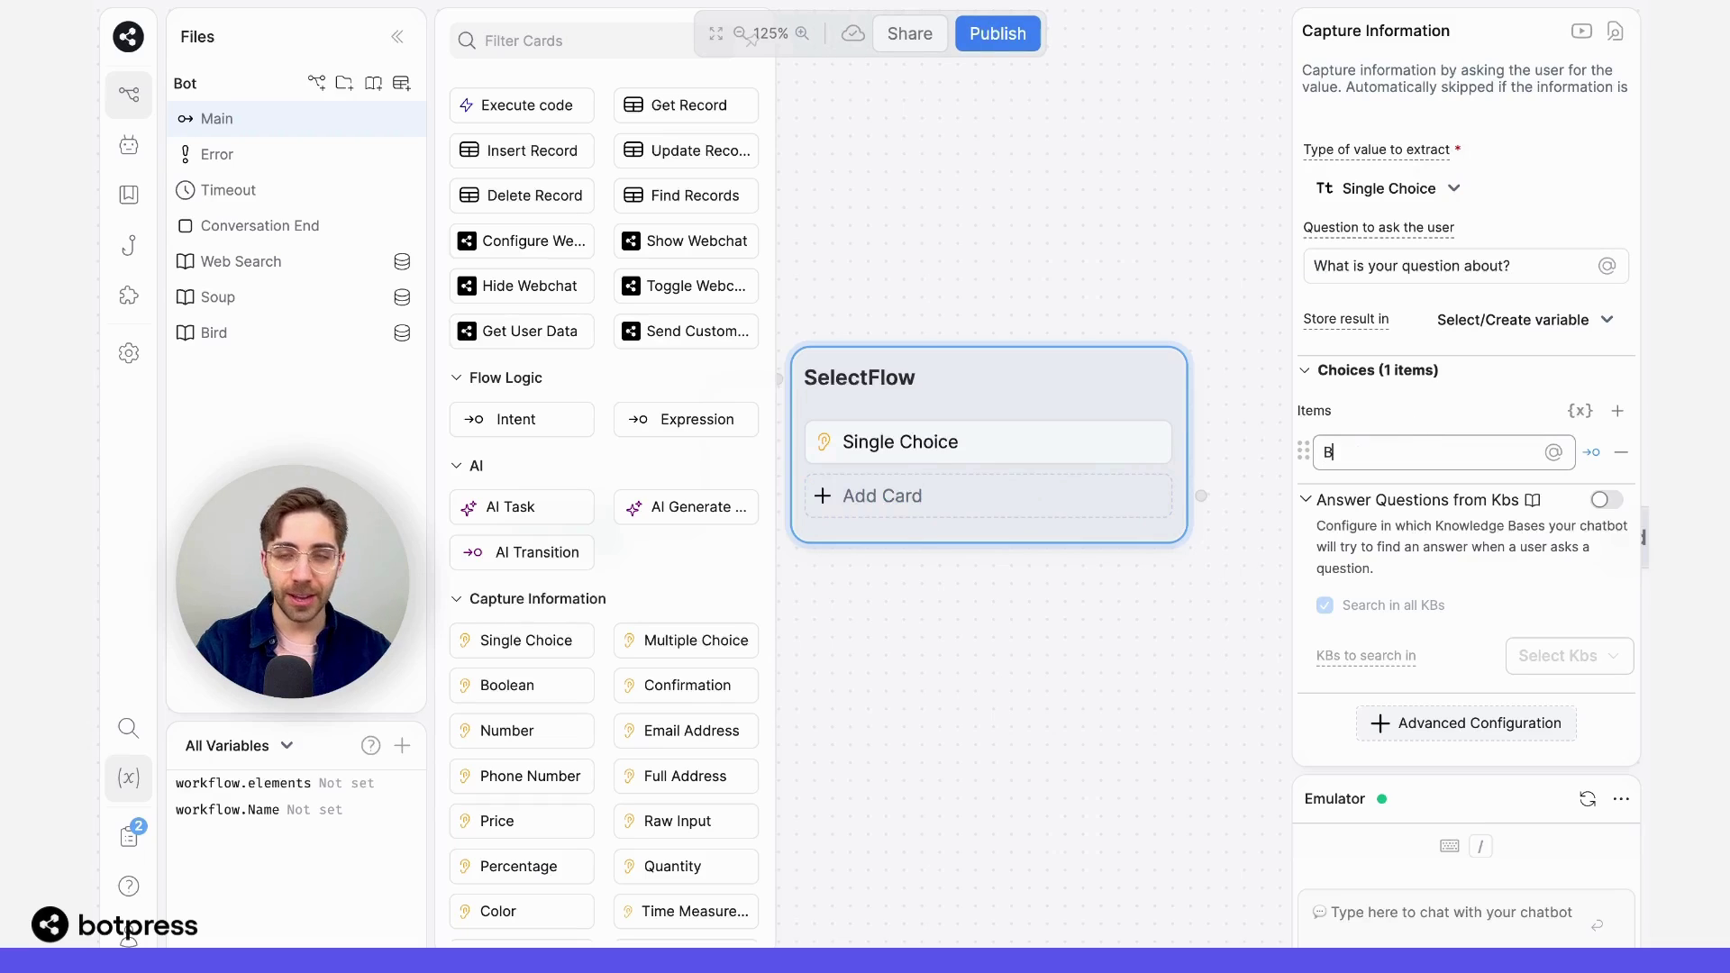
pyautogui.write('irds')
pyautogui.press('Return')
pyautogui.write('Soup')
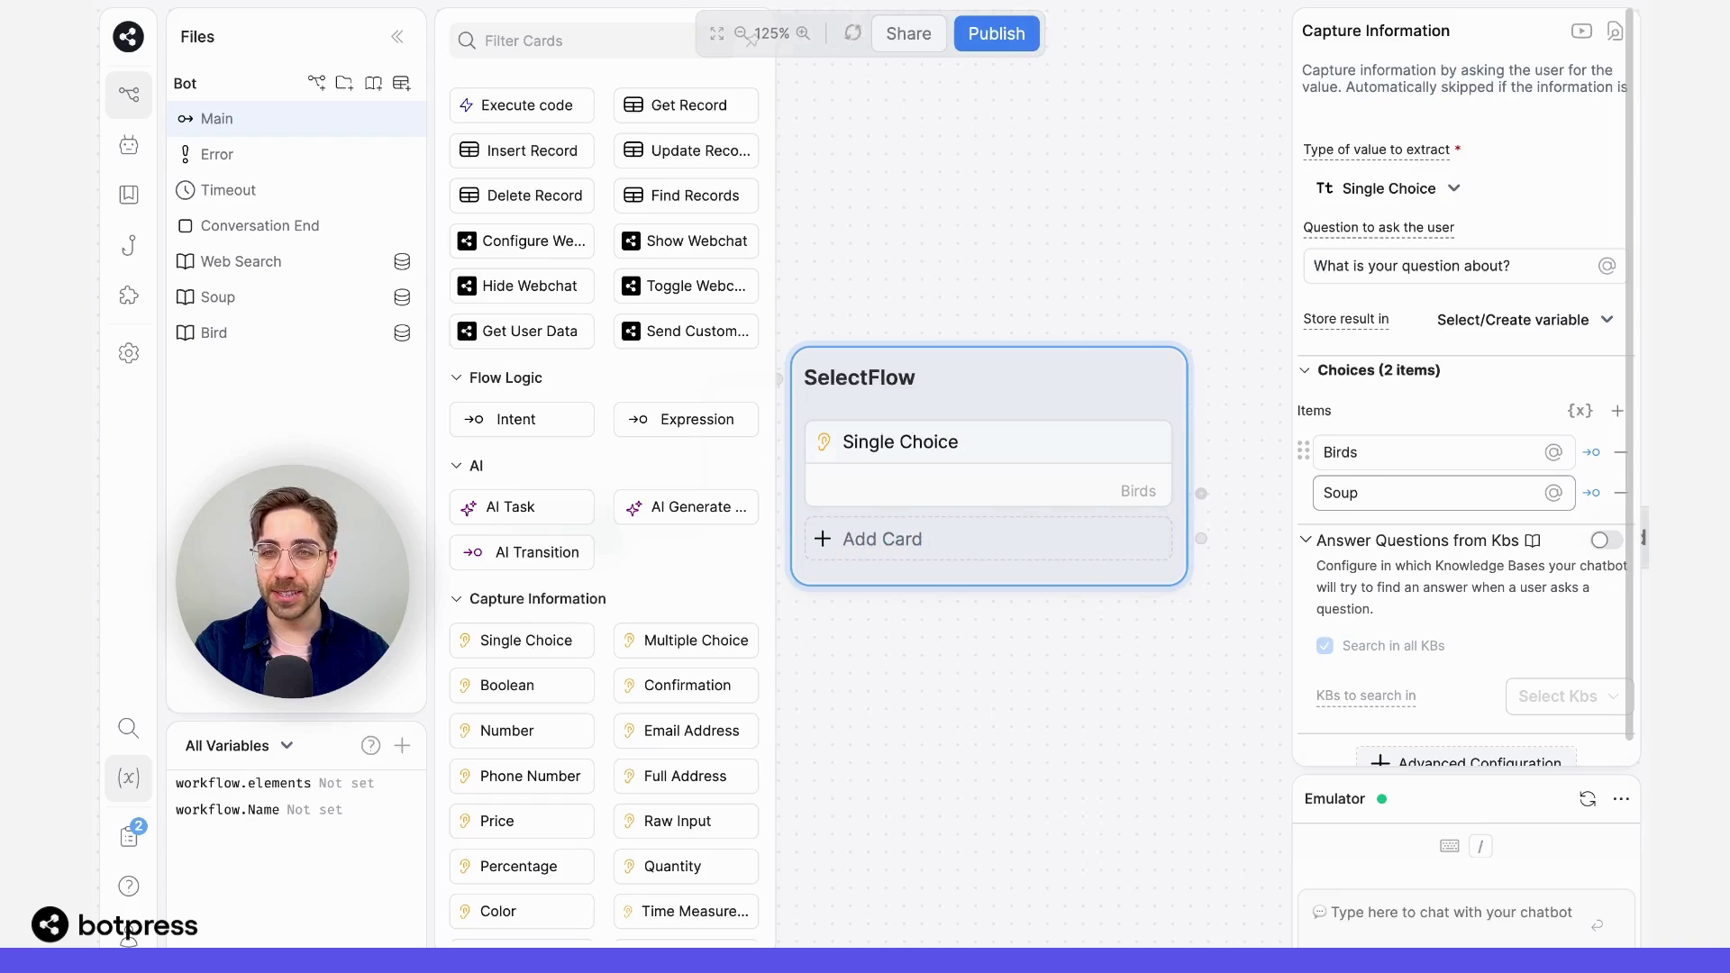
pyautogui.press('Return')
pyautogui.write('Something else')
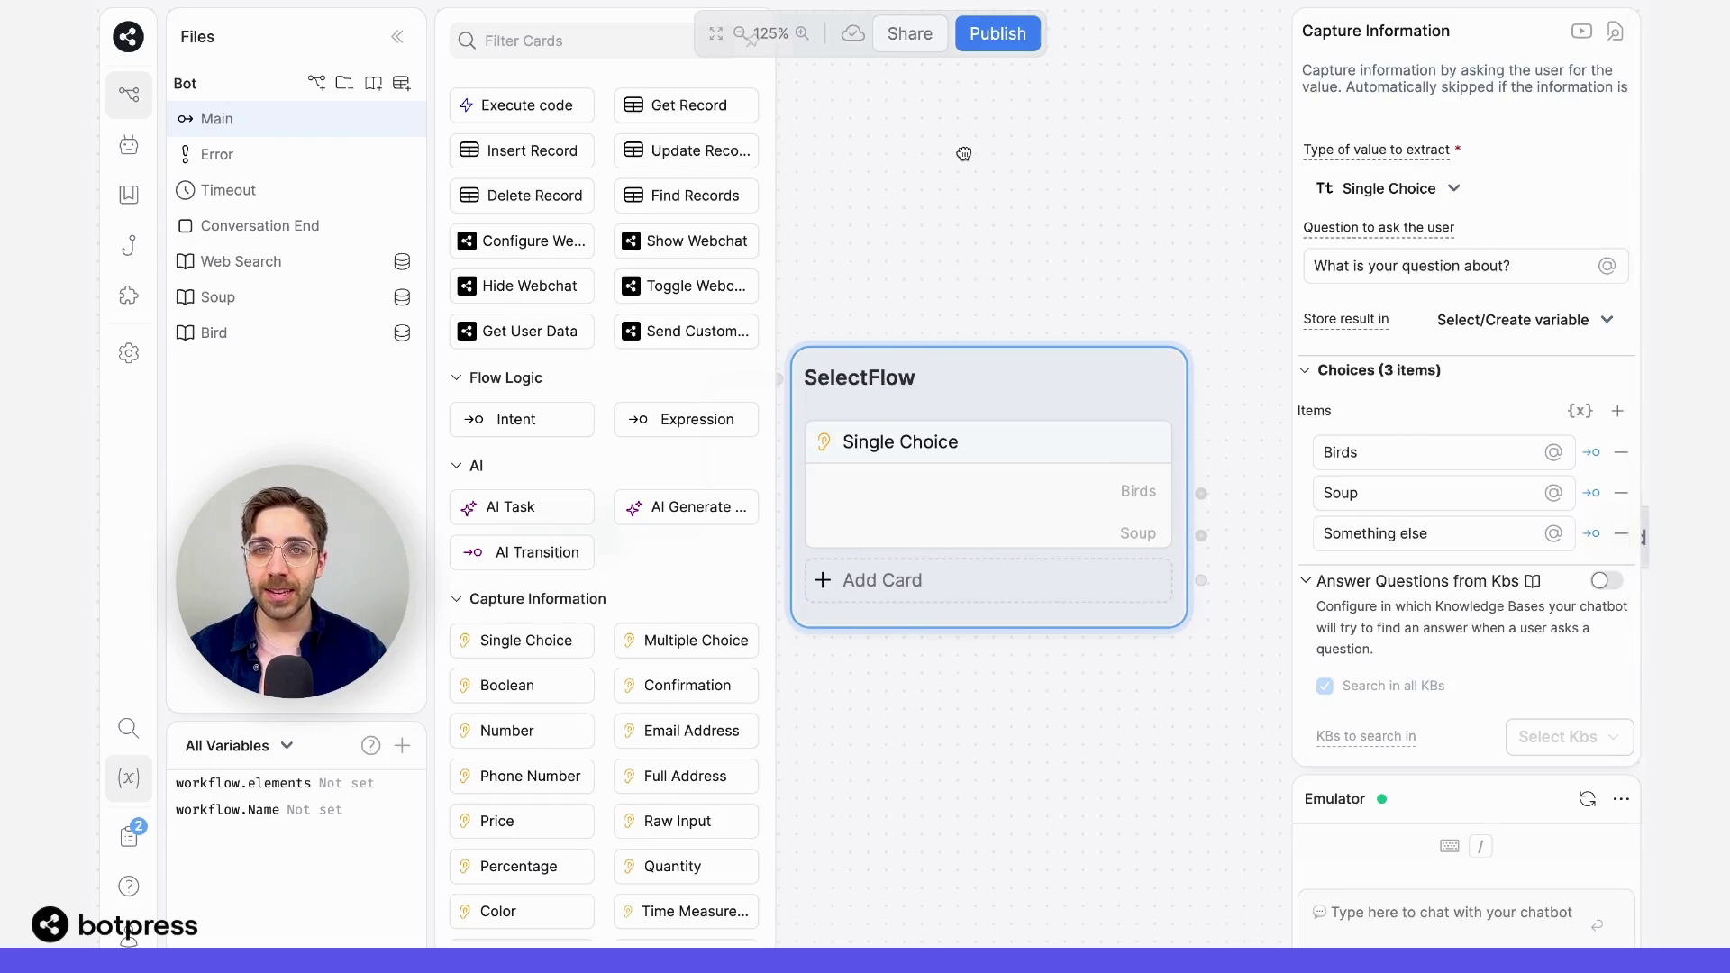
# Add a Raw Input card to the Birds node
pyautogui.click(961, 149)
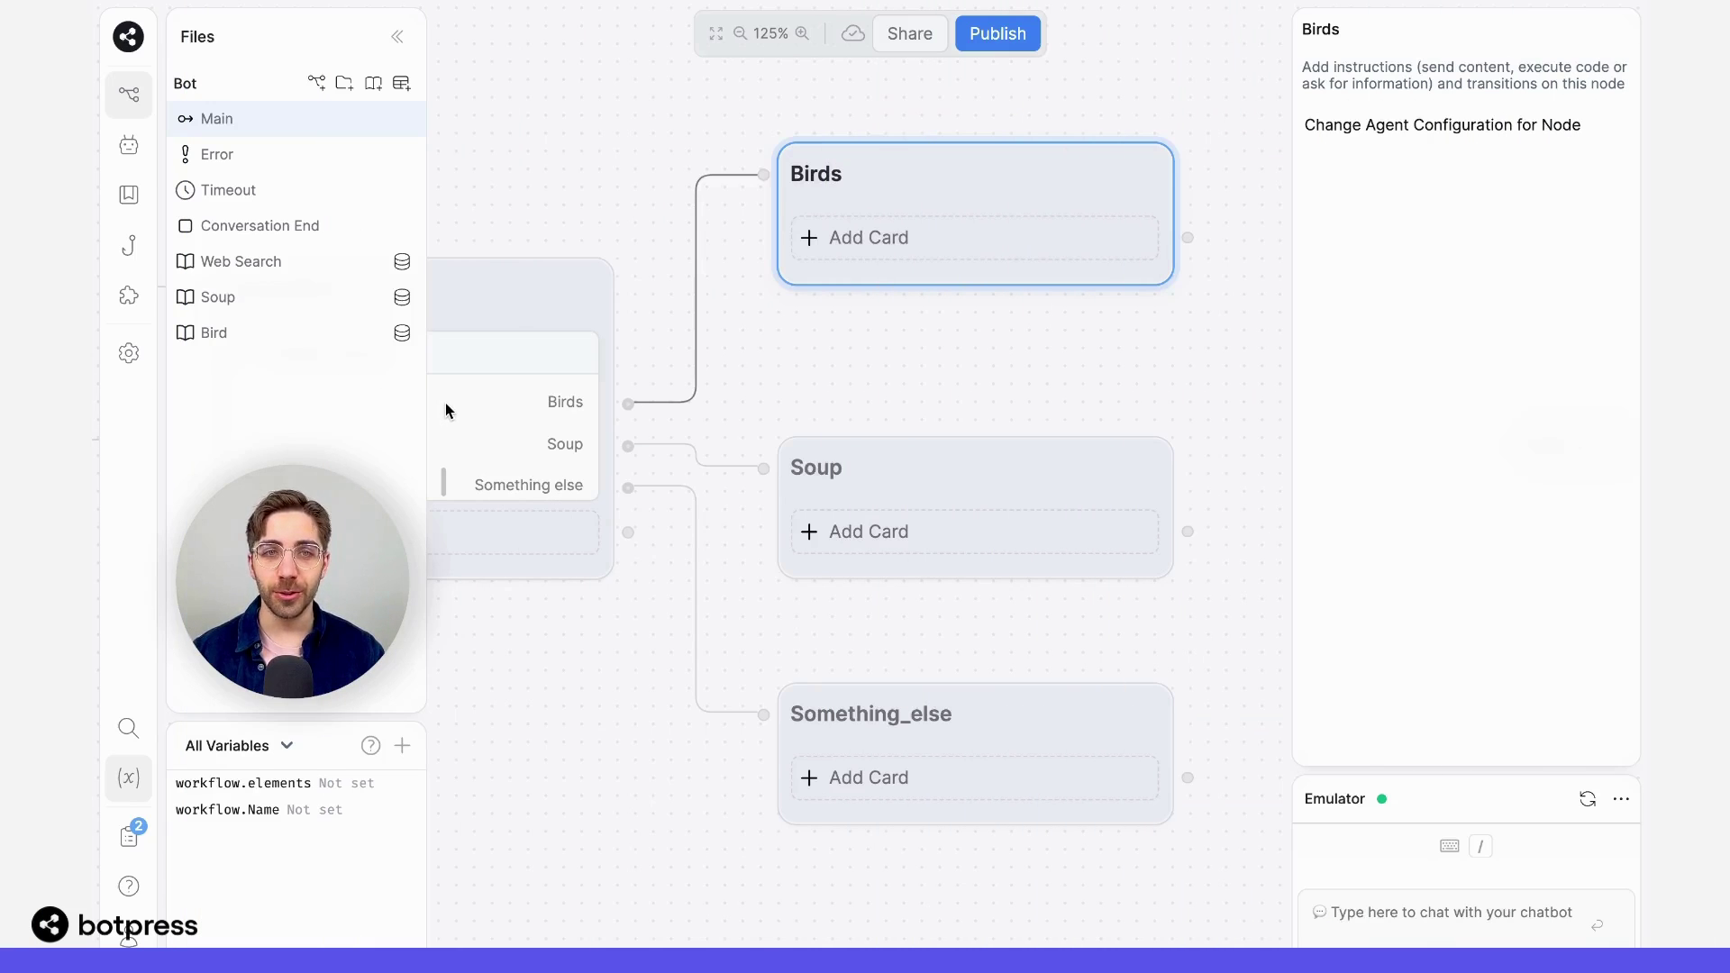
pyautogui.click(491, 532)
pyautogui.scroll(-3, 598, 560)
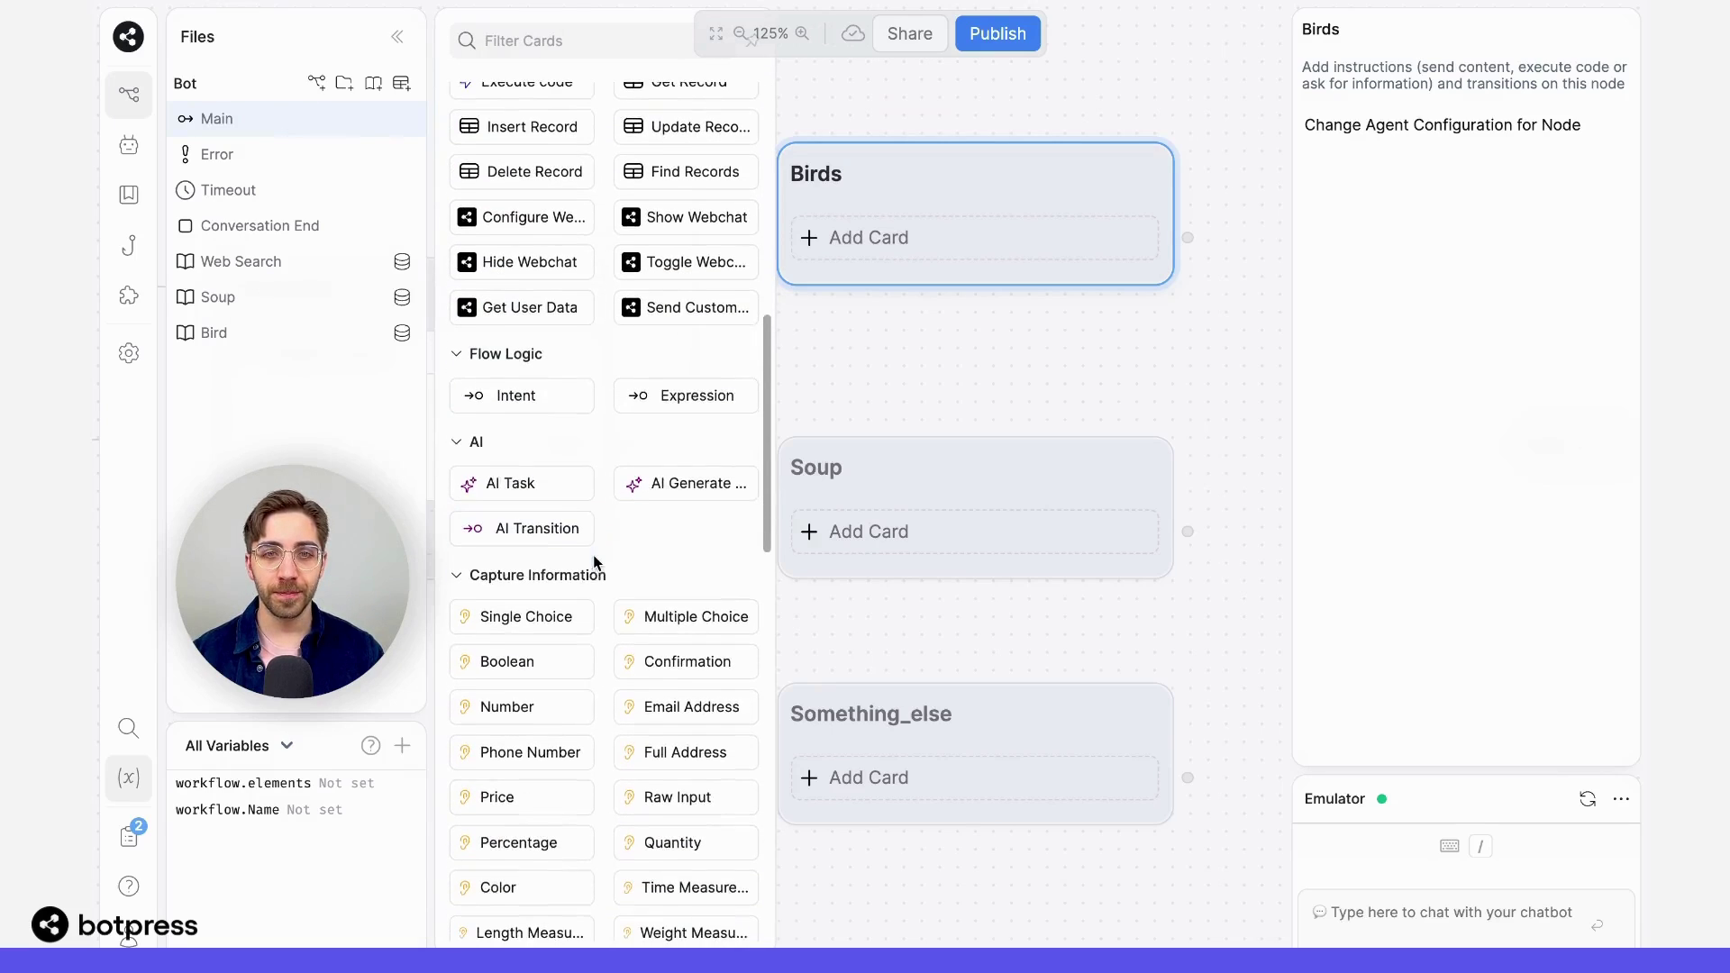
pyautogui.scroll(-1, 645, 600)
pyautogui.moveTo(657, 741); pyautogui.dragTo(946, 220)
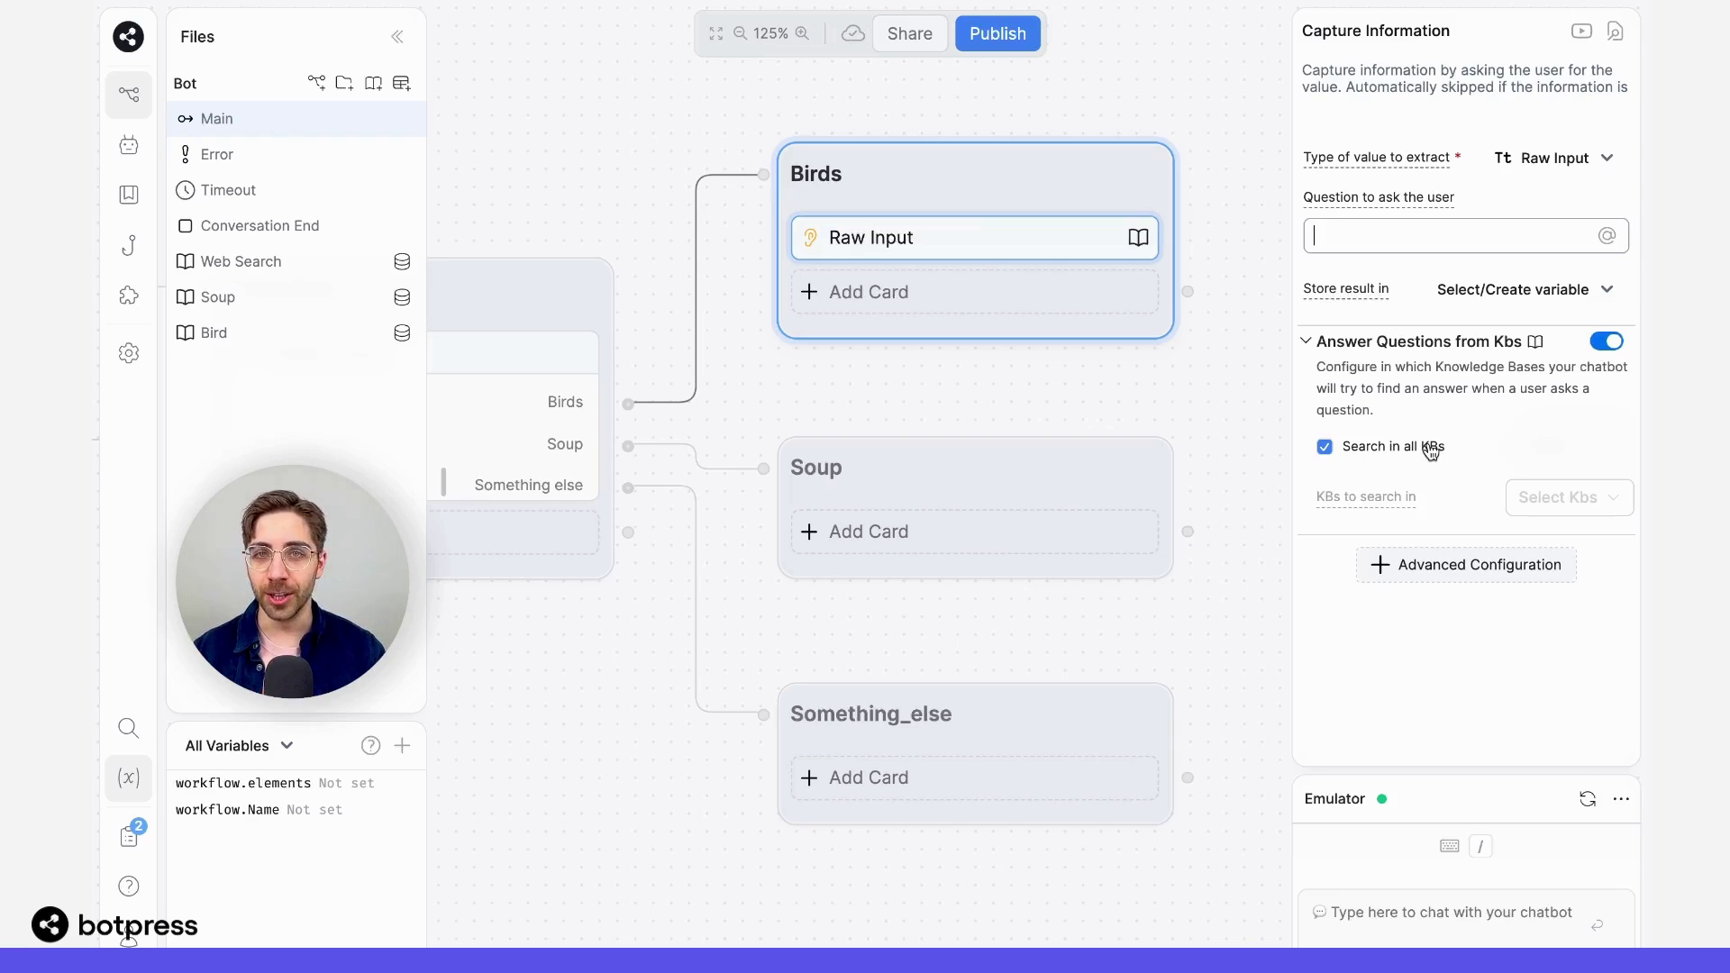
# Restrict the Birds node's knowledge search to the Bird knowledge base only
pyautogui.click(1431, 449)
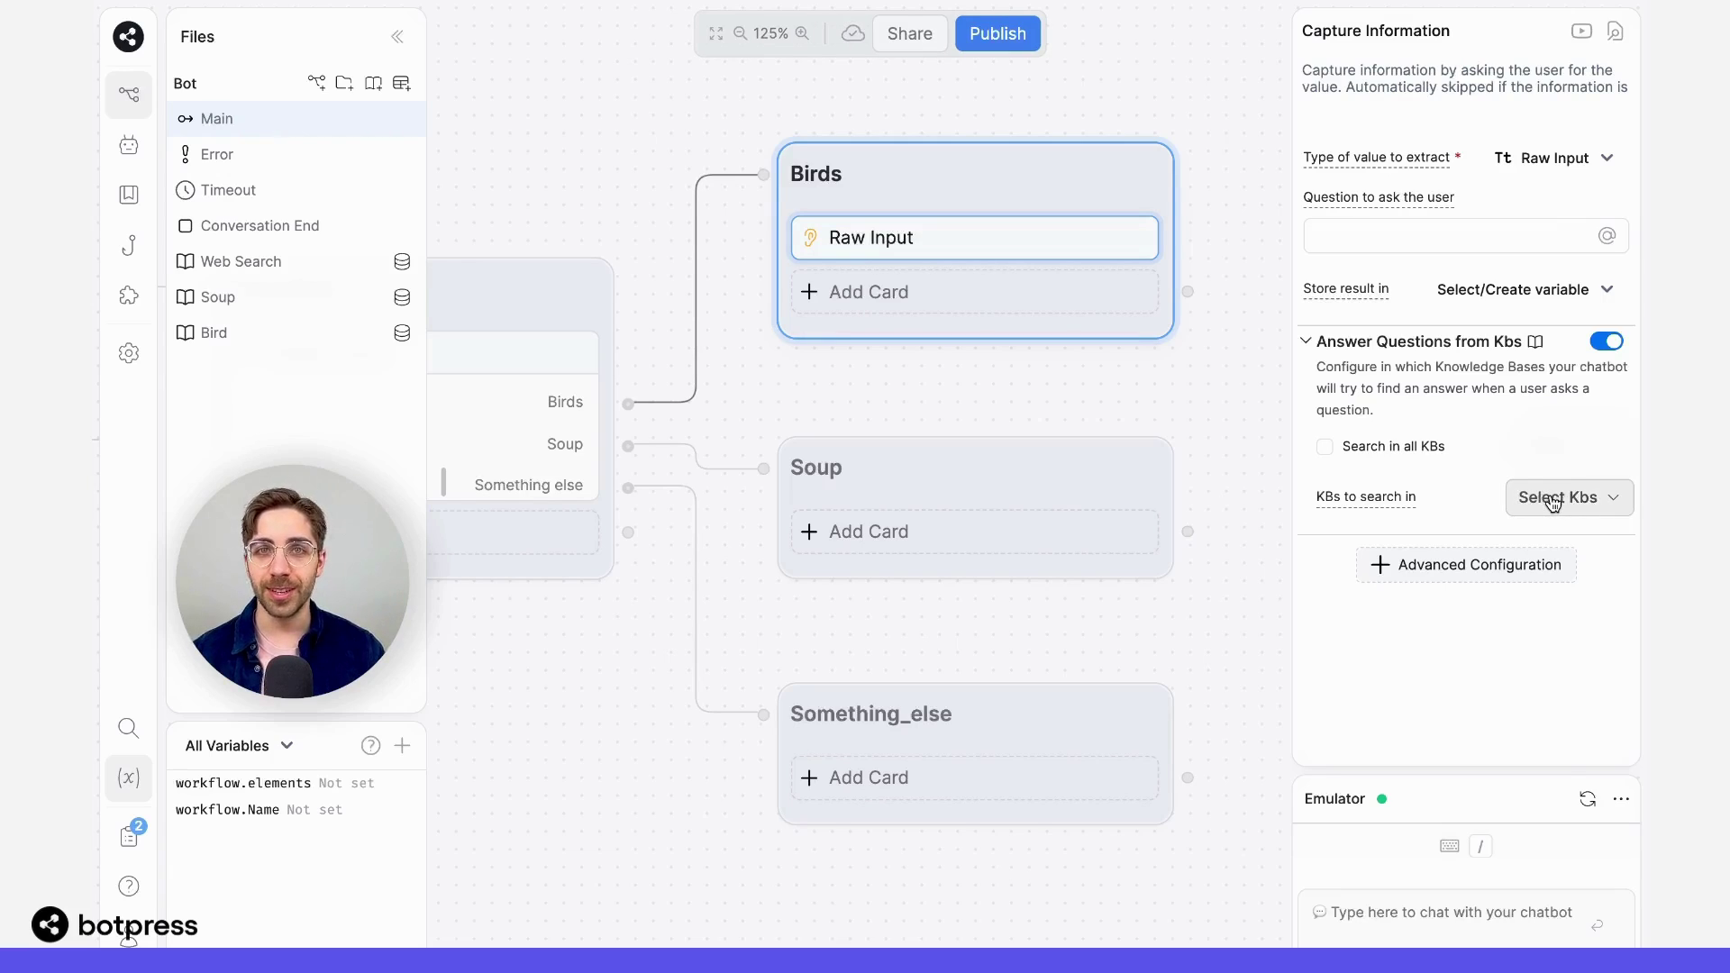
pyautogui.click(1553, 503)
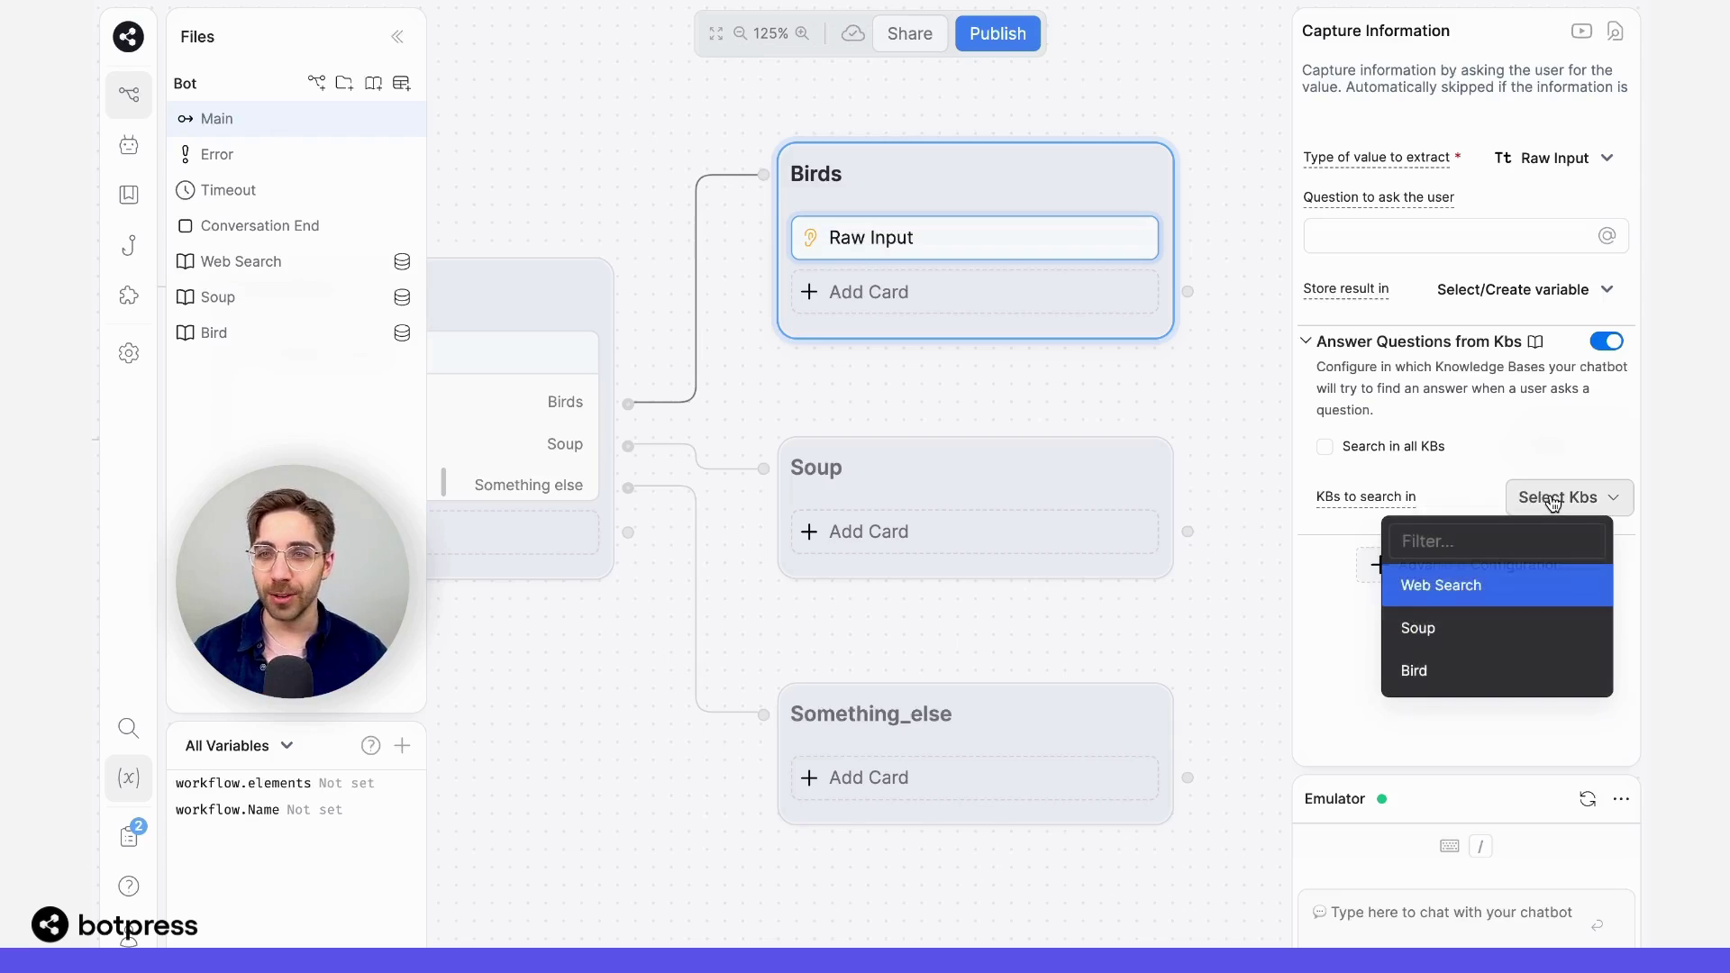
pyautogui.click(1462, 675)
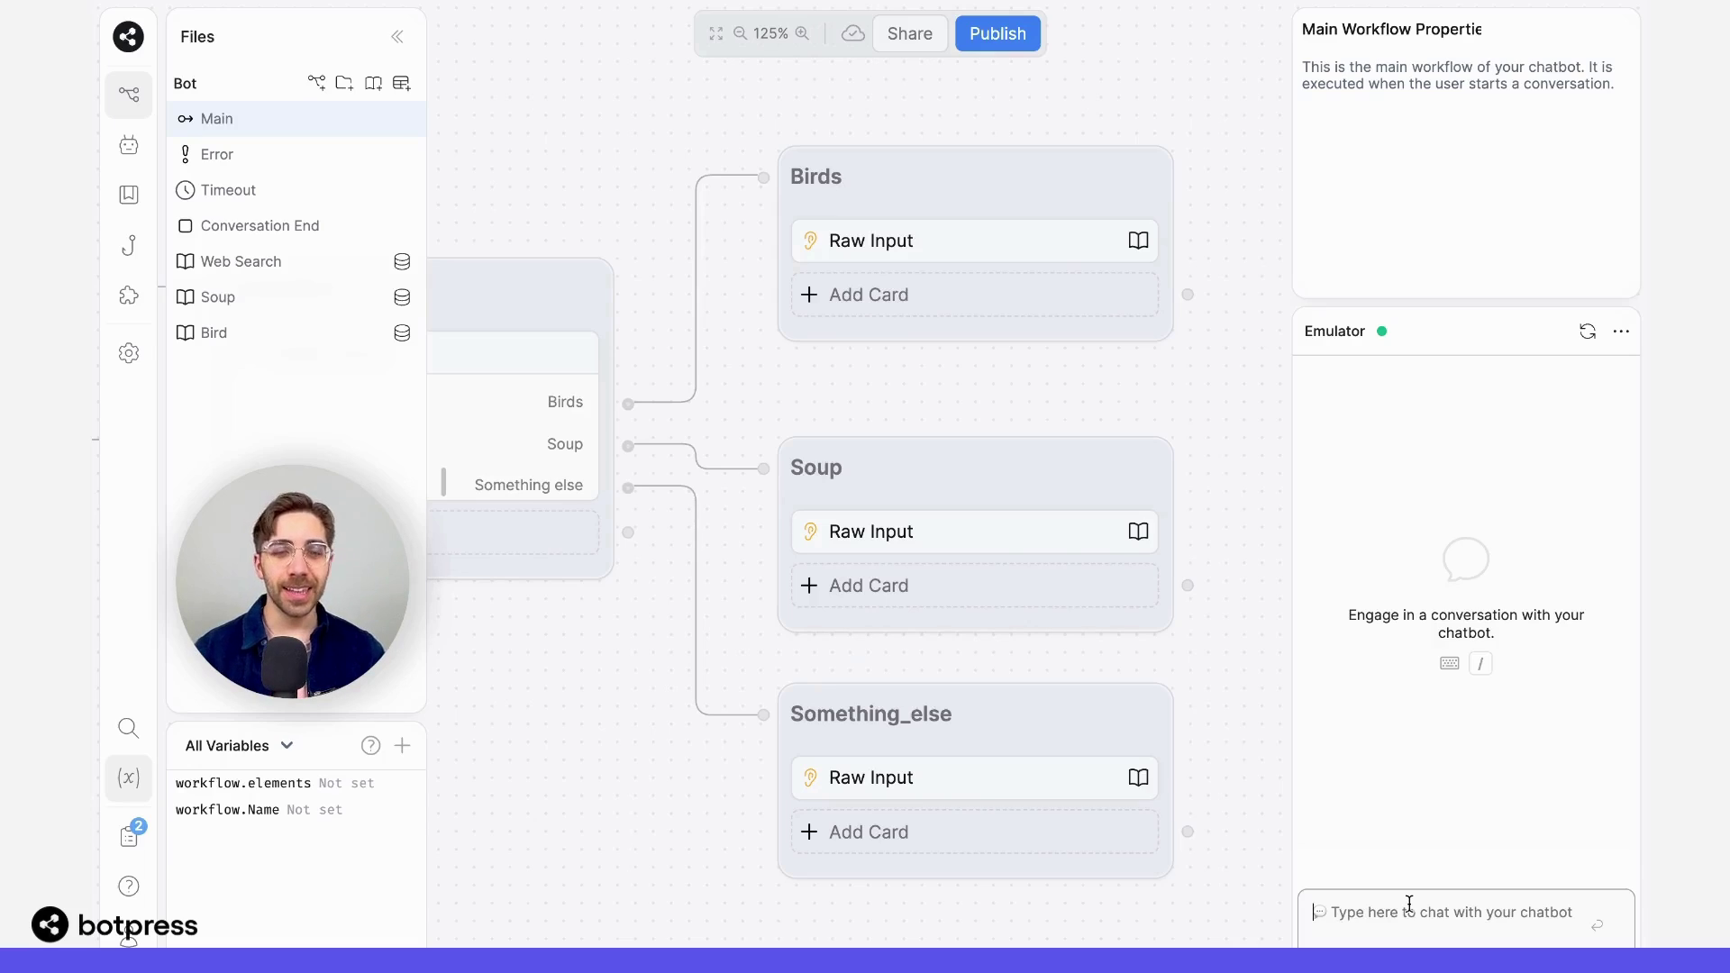
pyautogui.write('Hi')
pyautogui.press('Return')
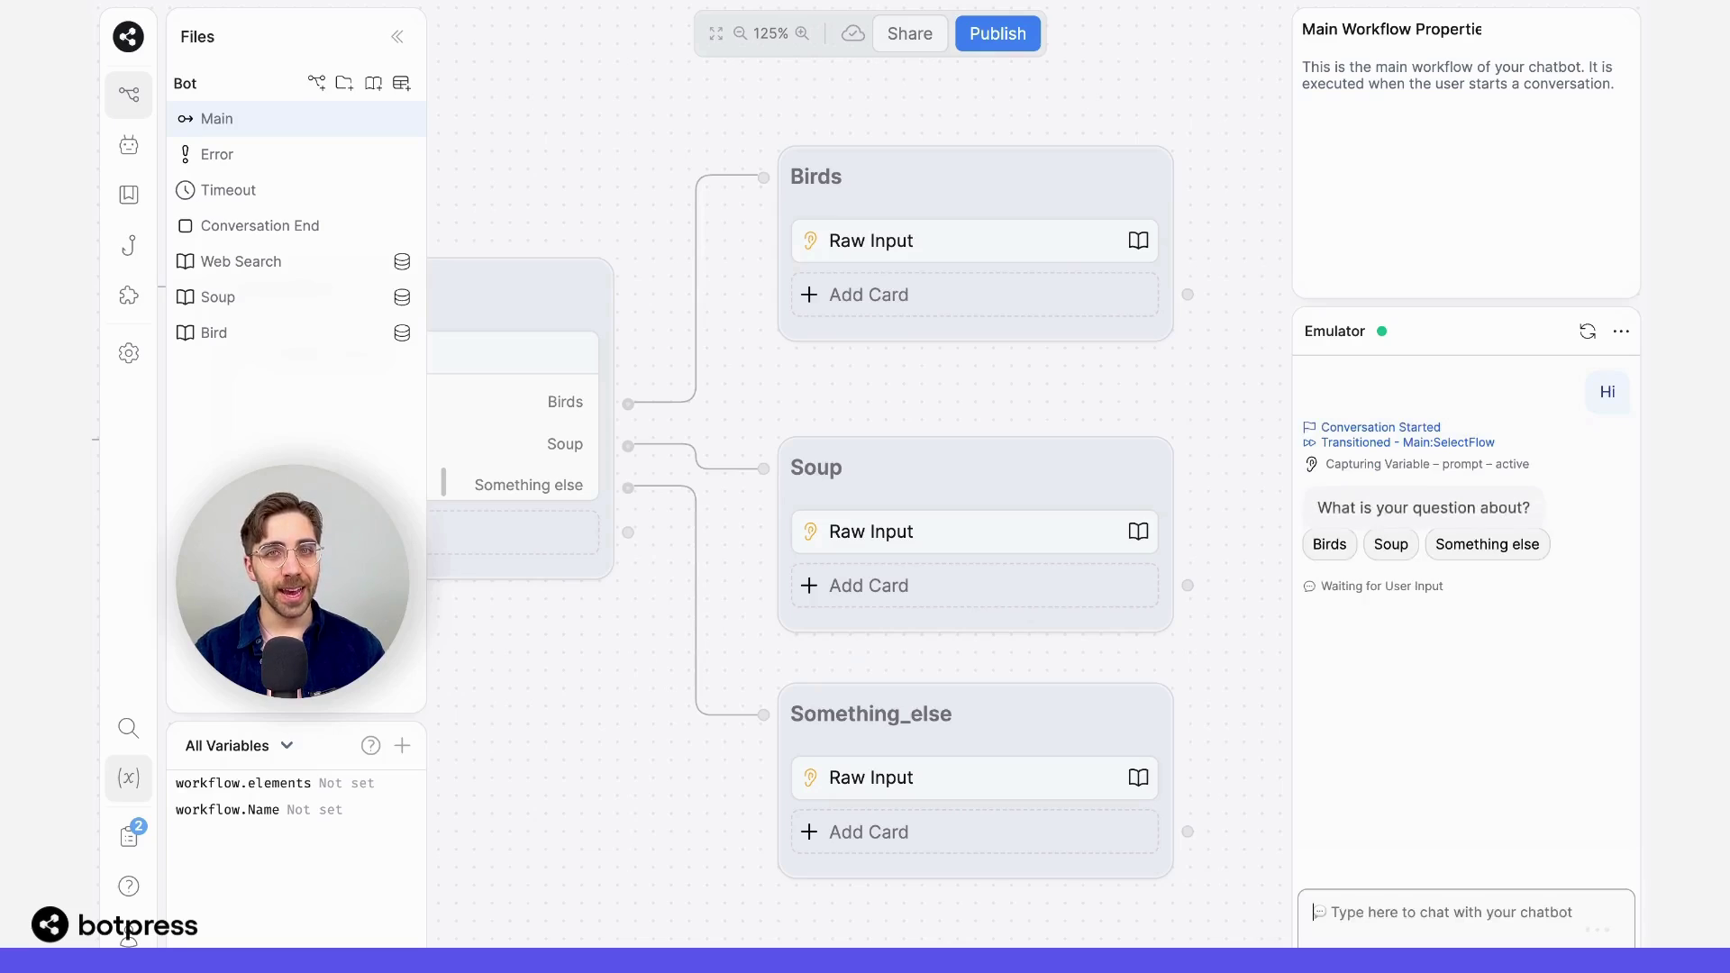
pyautogui.click(1330, 544)
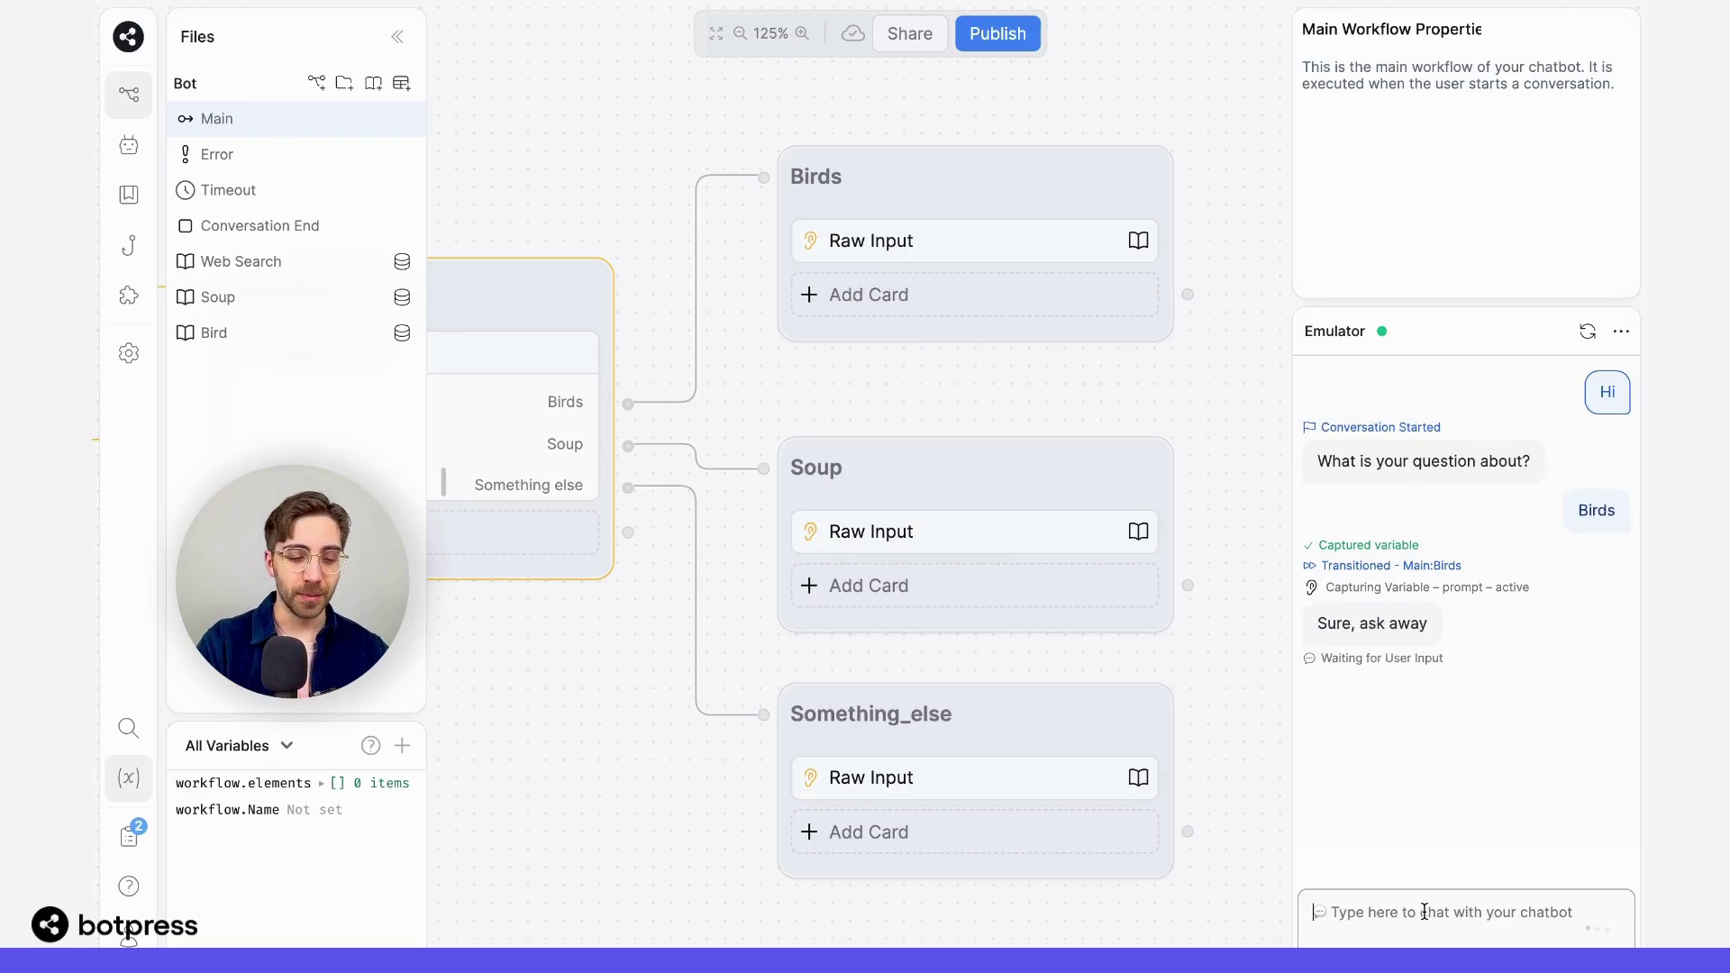
pyautogui.write('What colour is the bird?')
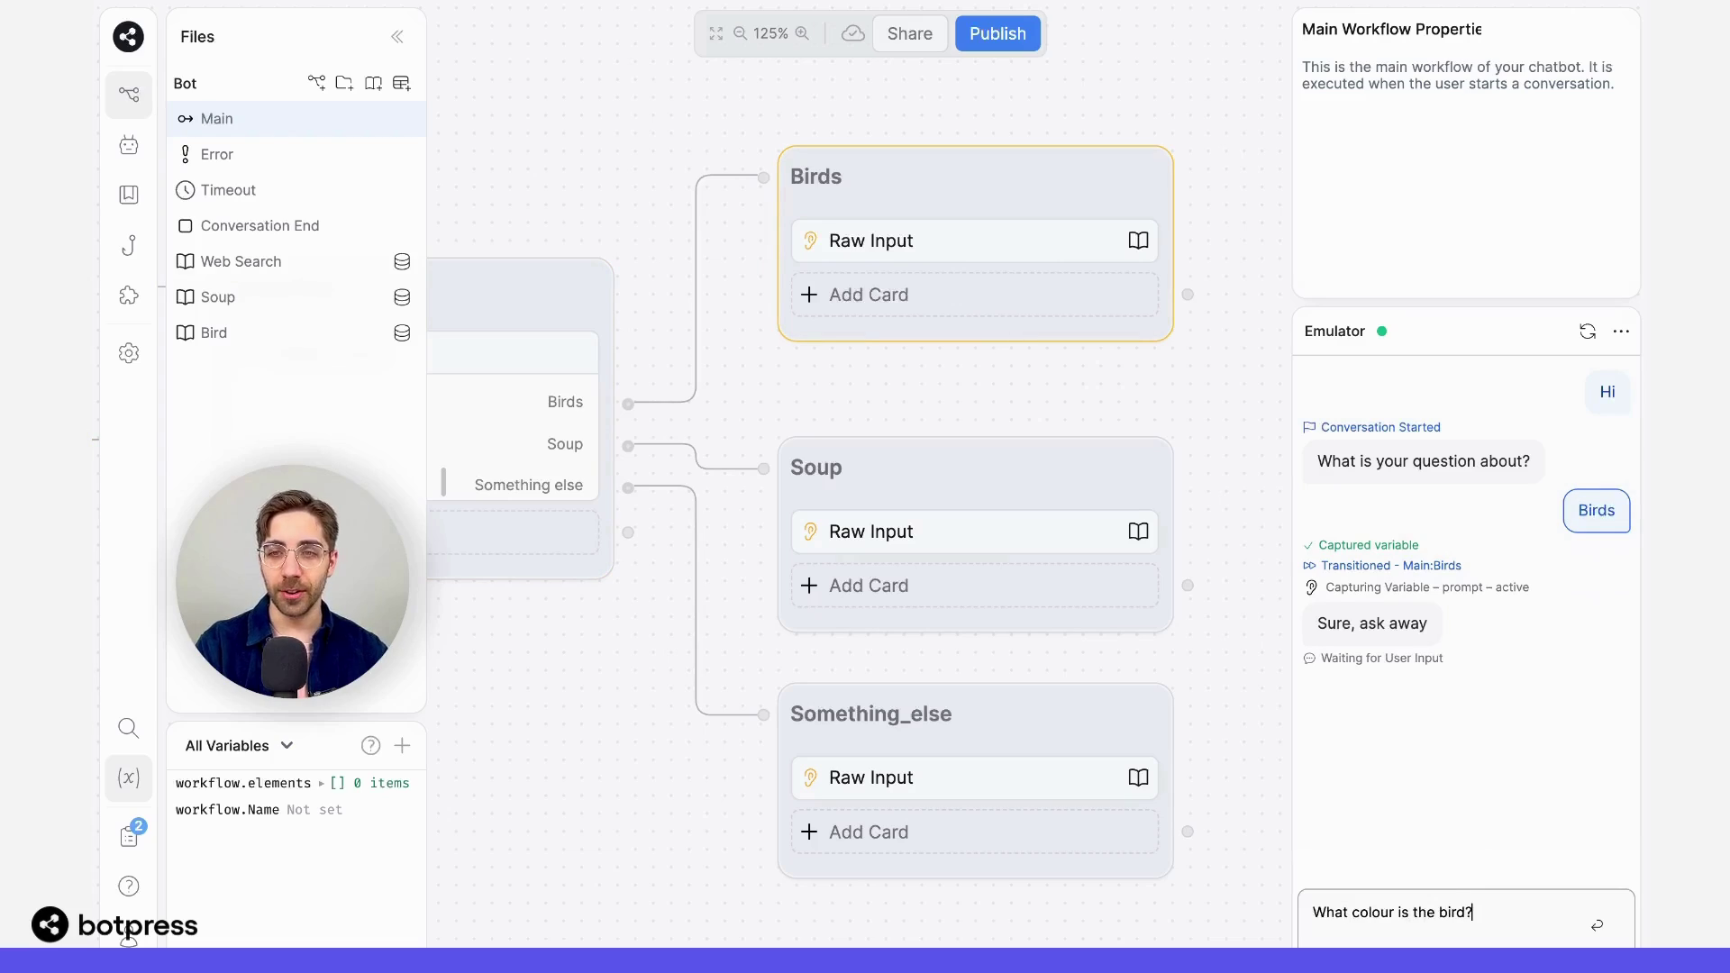
pyautogui.press('Return')
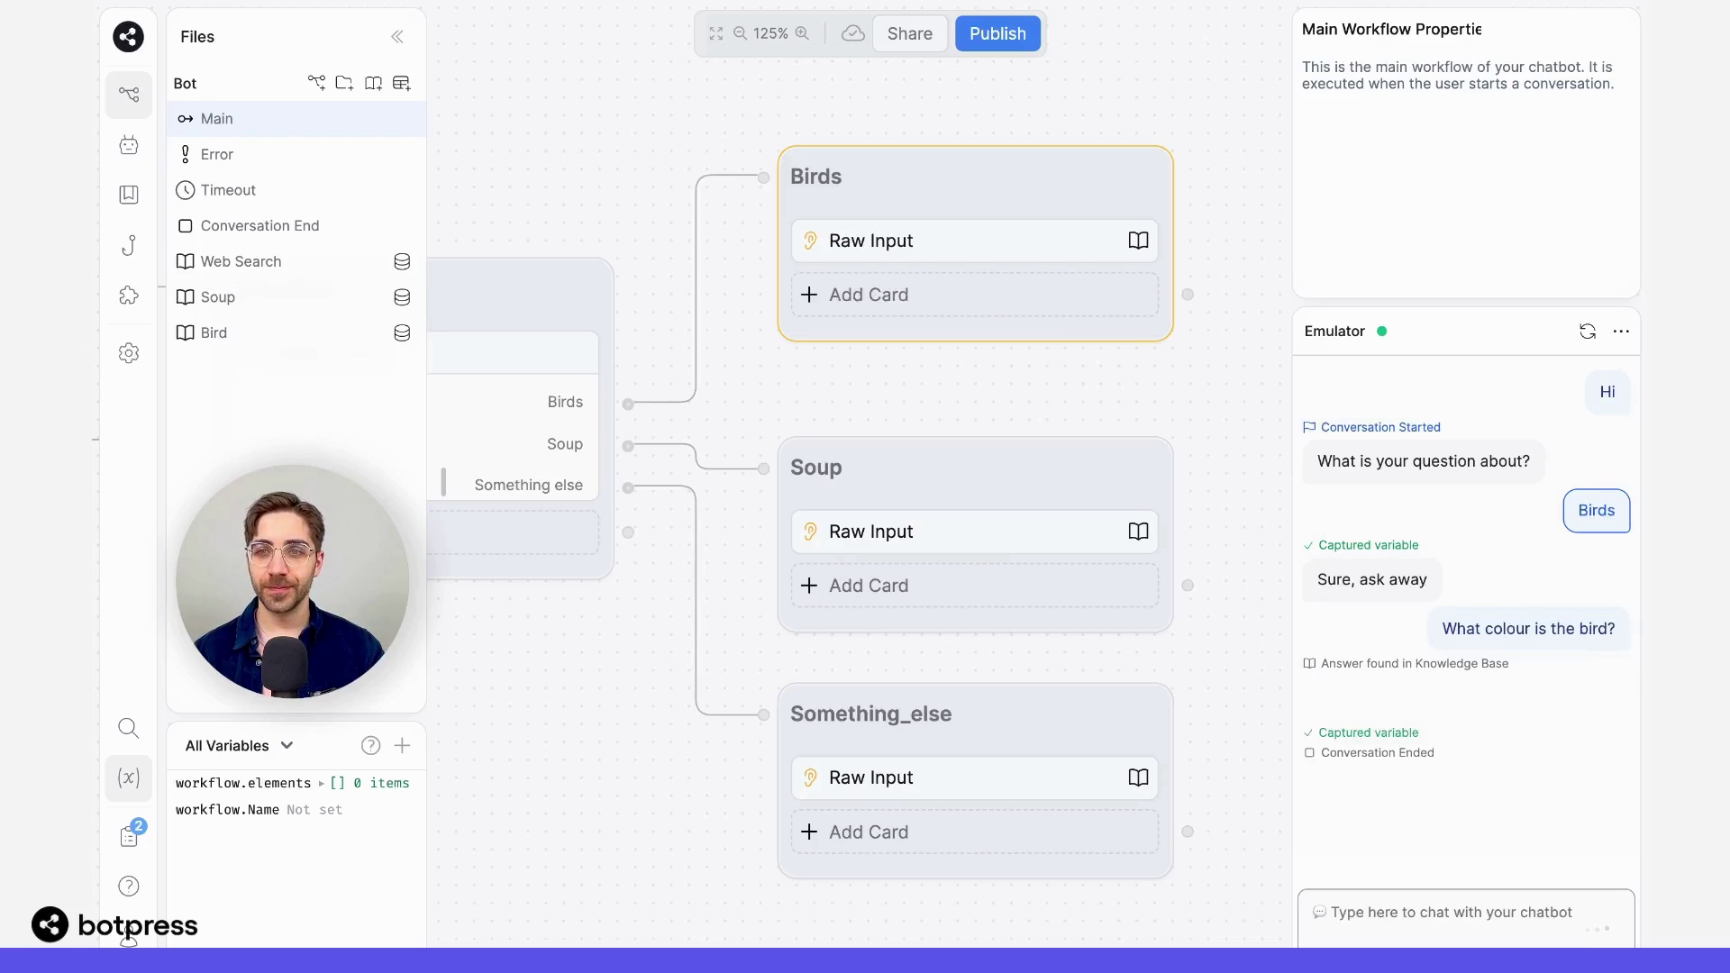
pyautogui.moveTo(1445, 701)
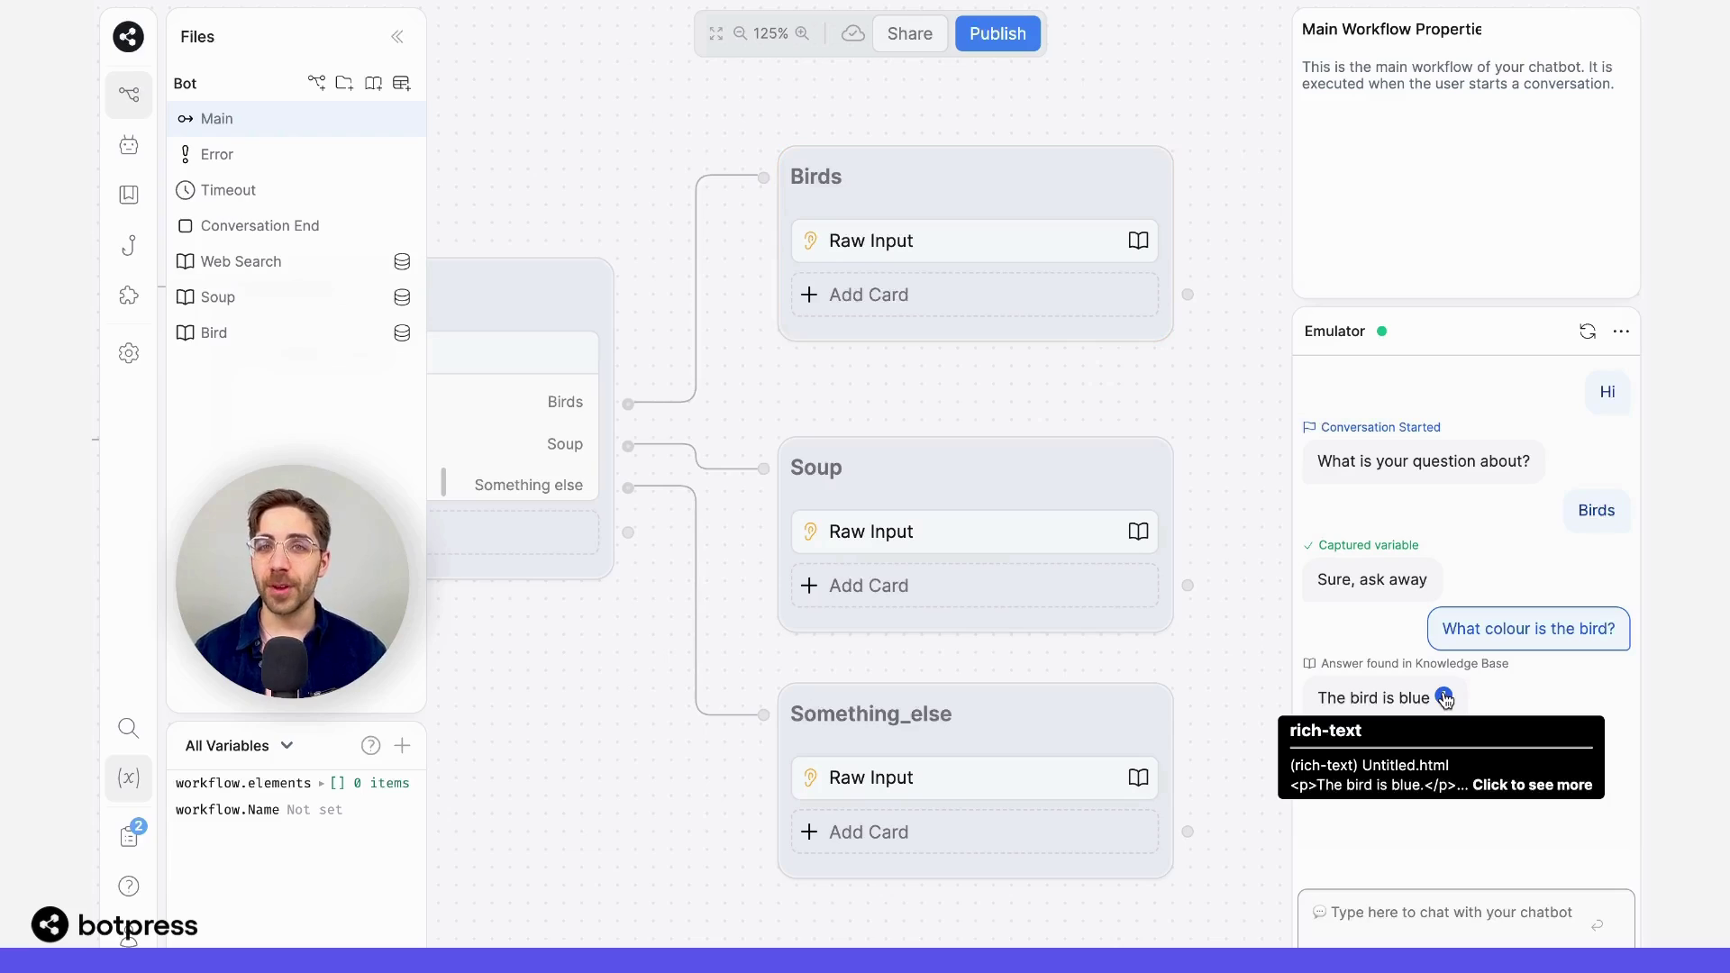
pyautogui.click(1588, 332)
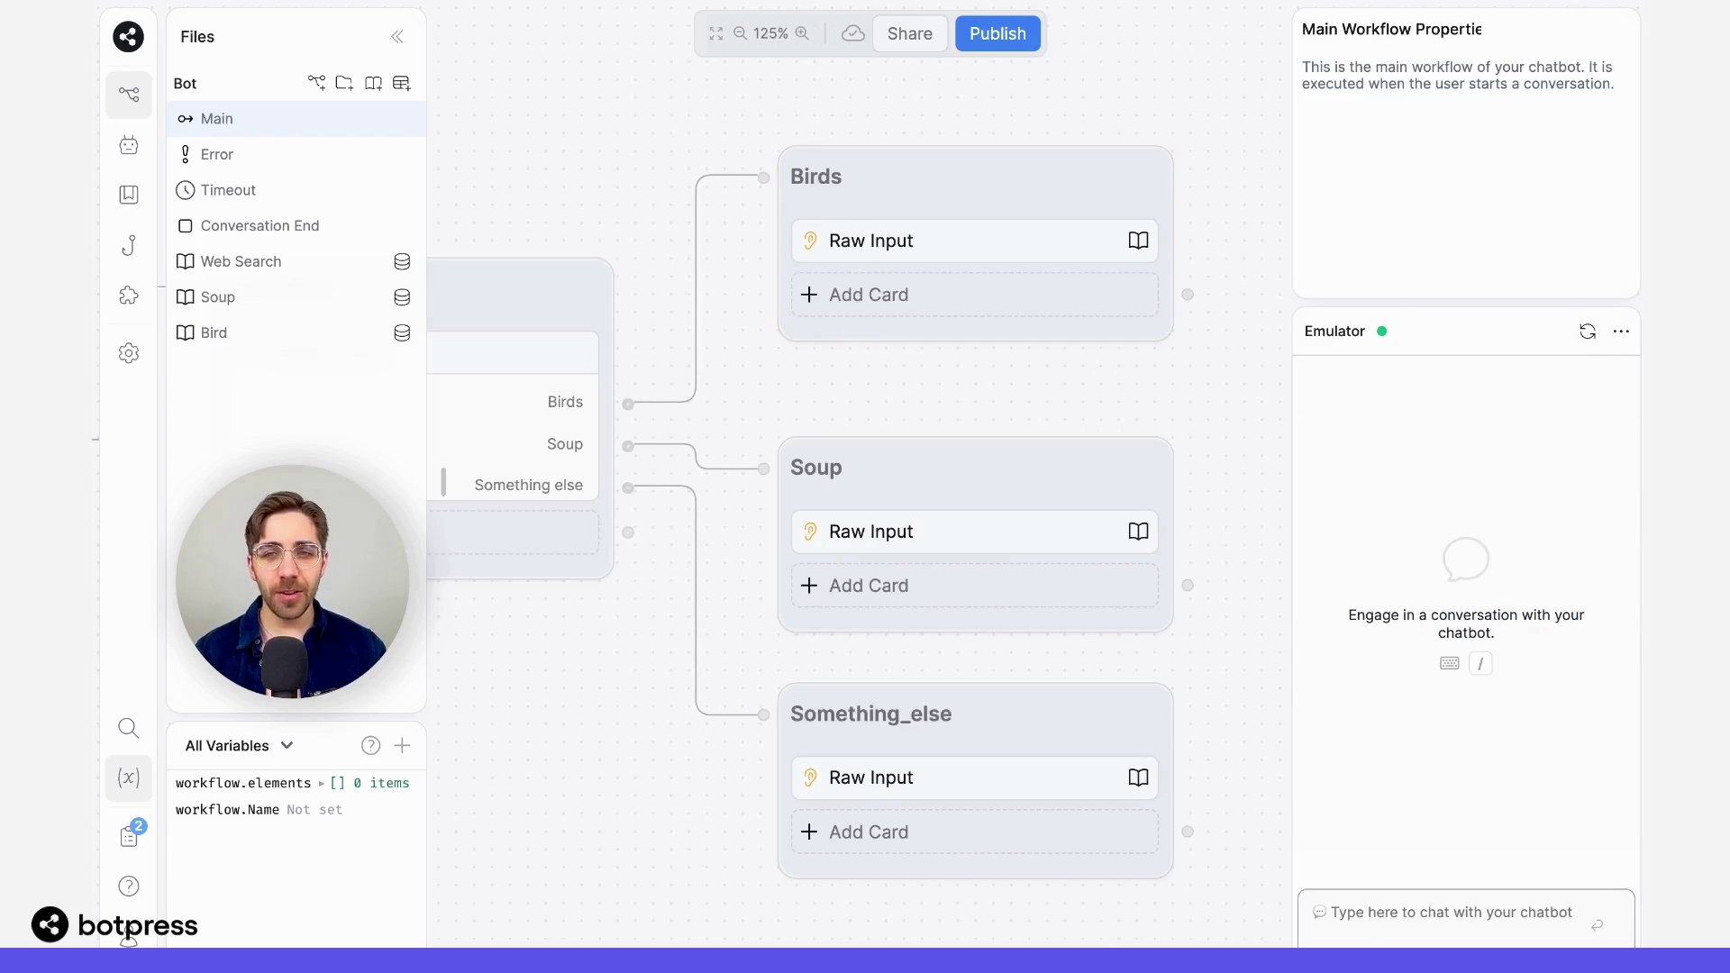
pyautogui.click(1437, 928)
pyautogui.write('Hi')
pyautogui.press('Return')
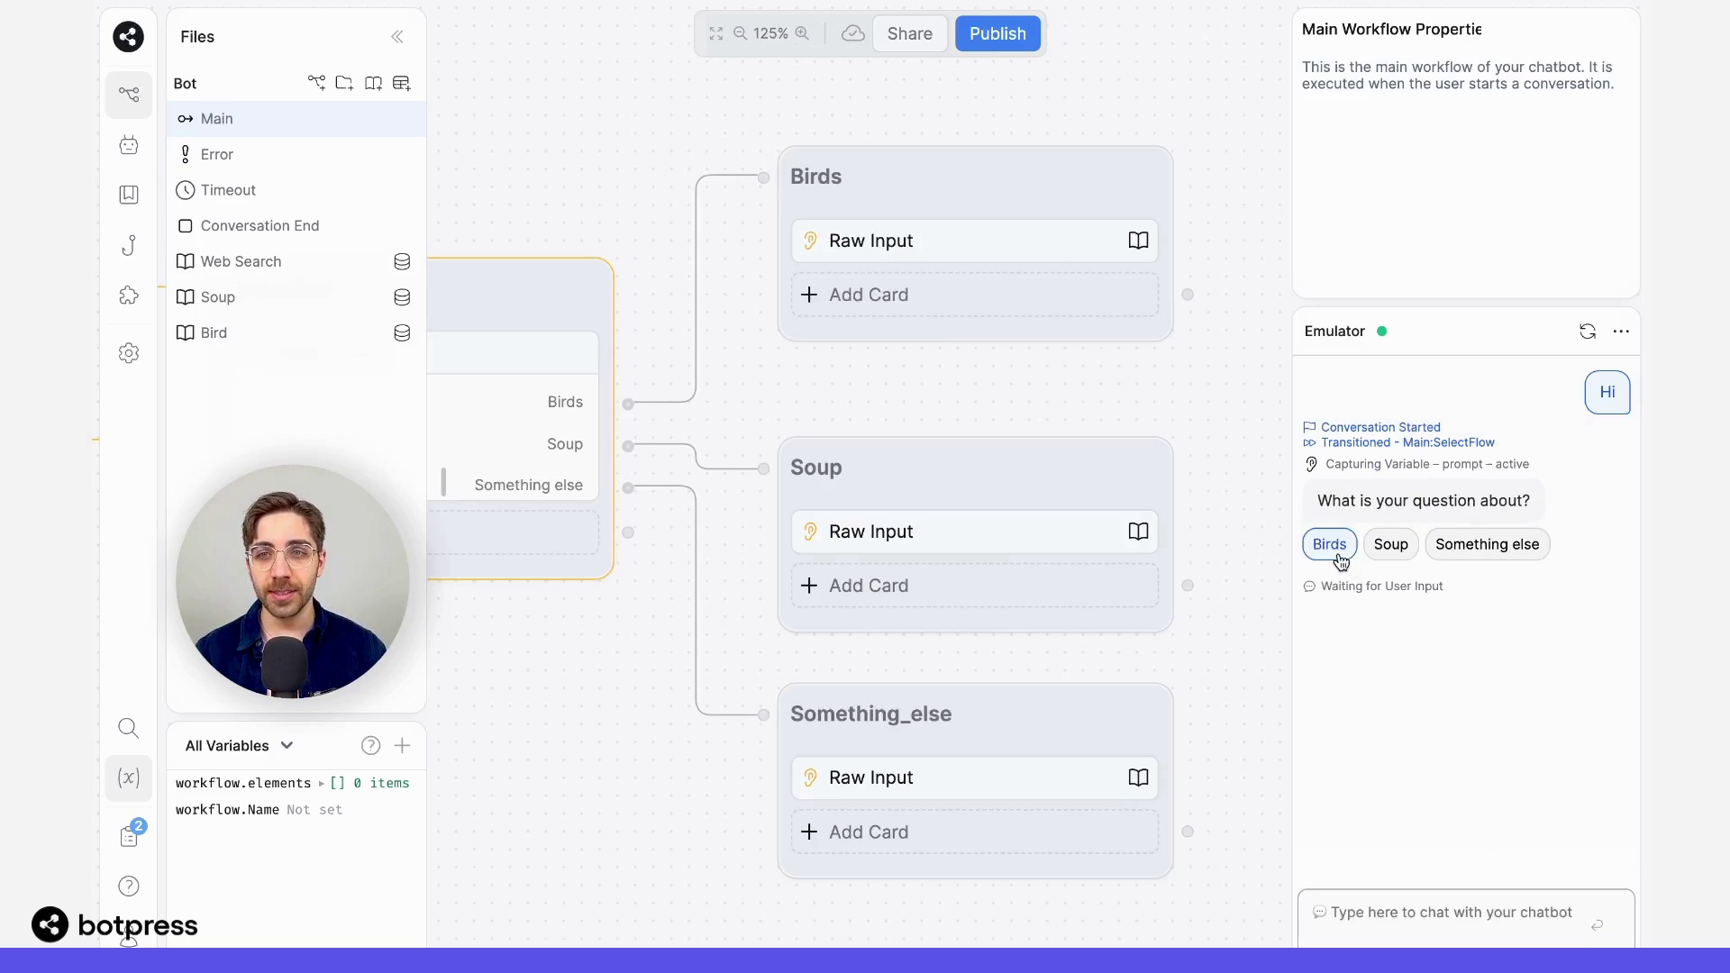
pyautogui.click(1330, 545)
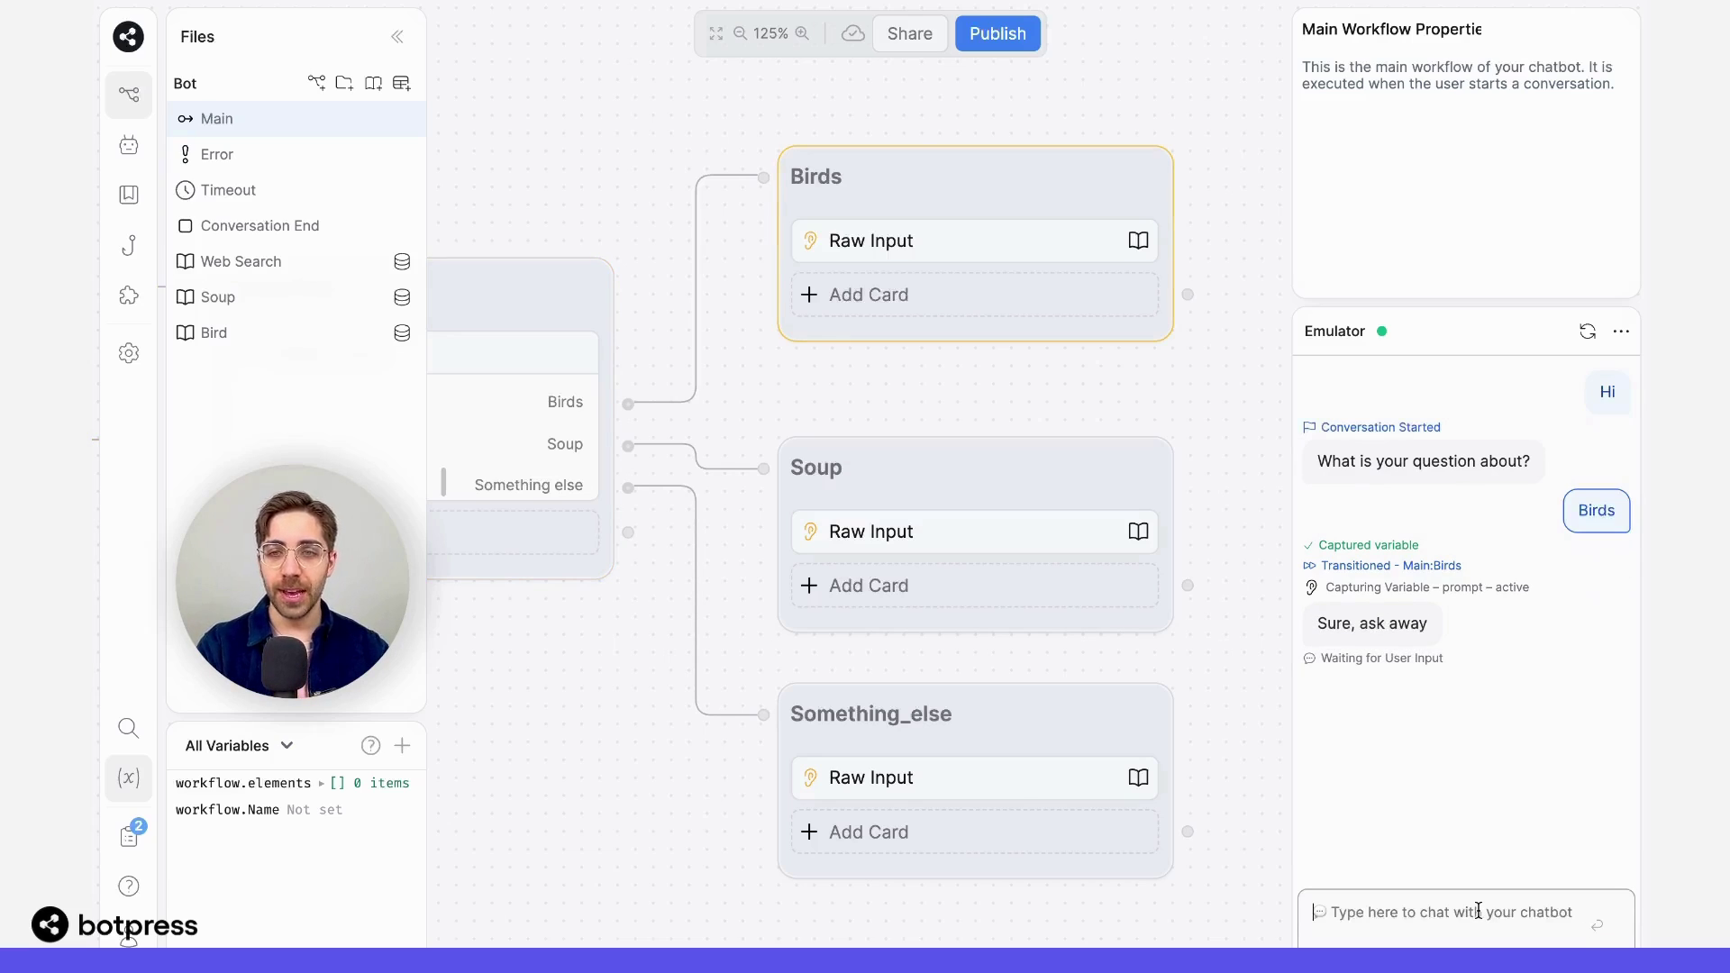
pyautogui.write('A')
pyautogui.press('BackSpace')
pyautogui.write('How warm is')
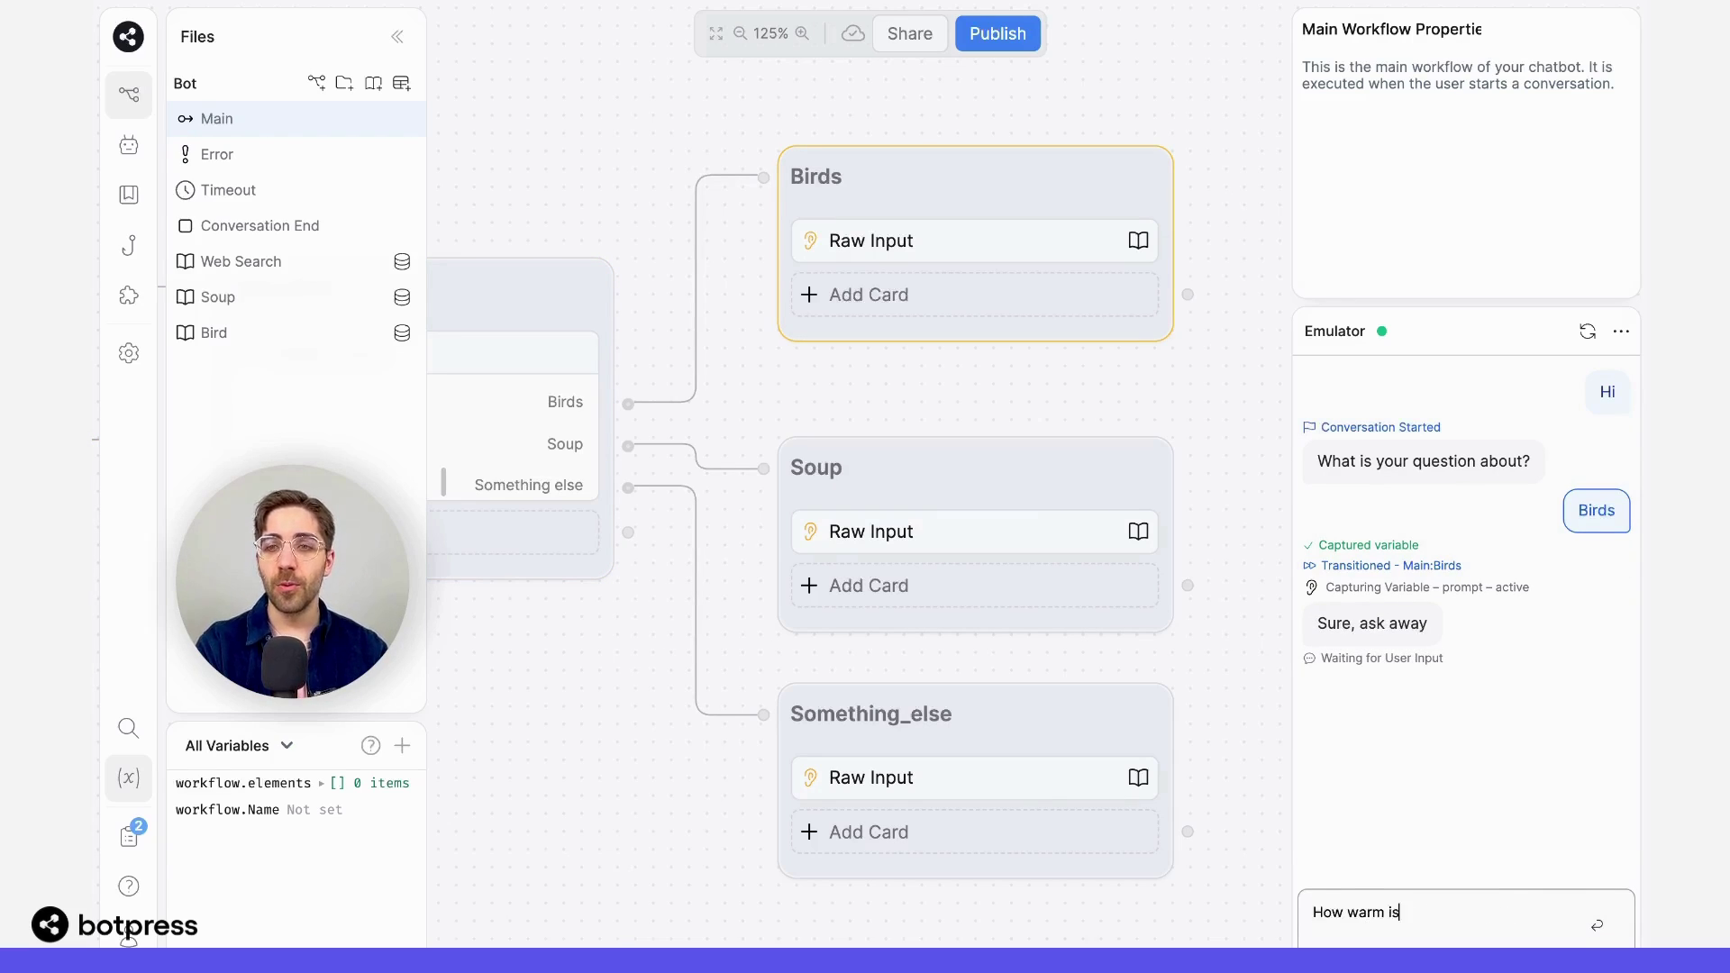
pyautogui.write(' the soup?')
pyautogui.press('Return')
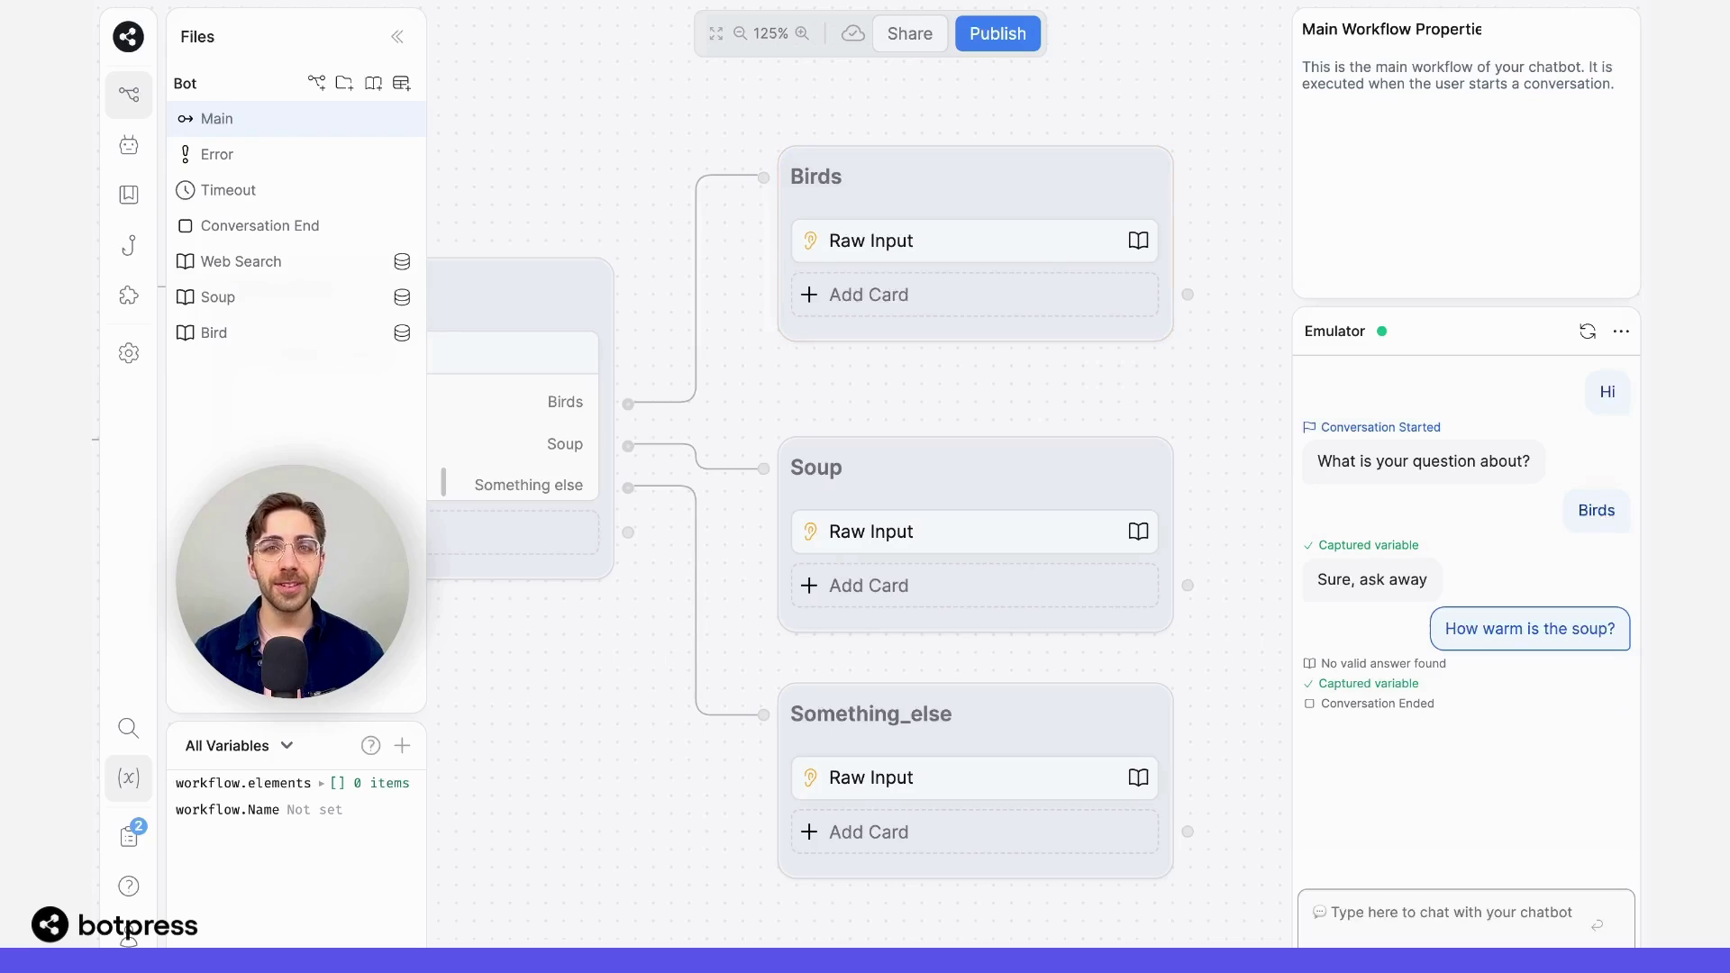
pyautogui.click(1589, 333)
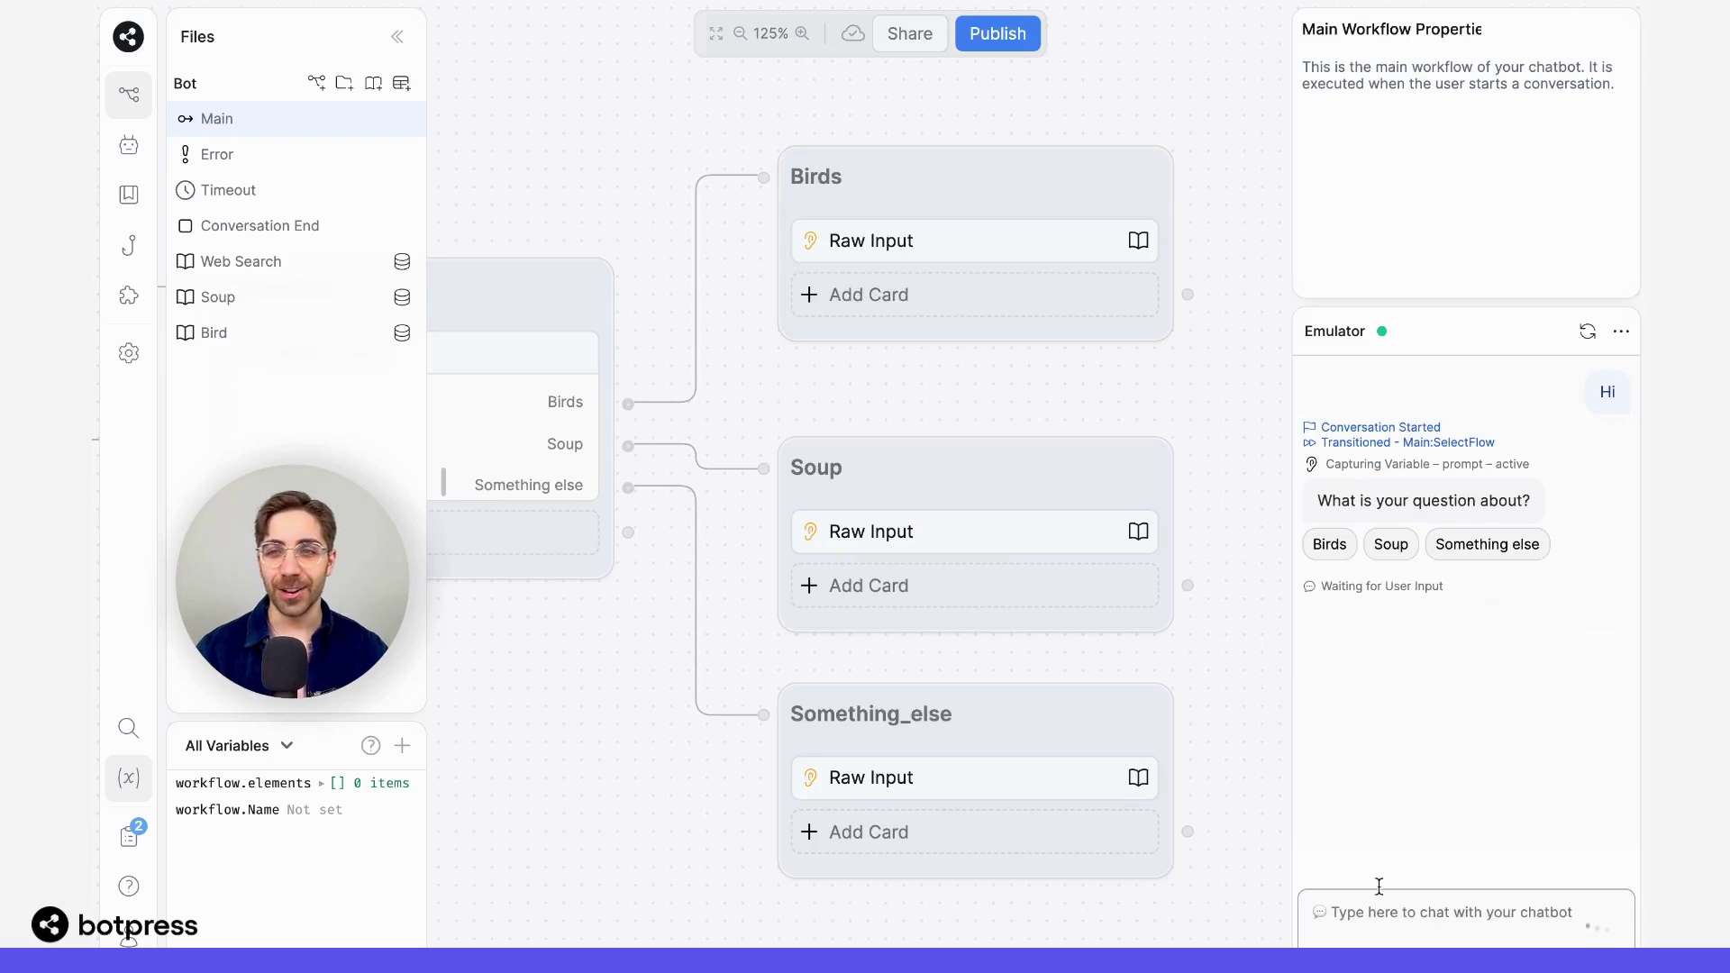
pyautogui.click(1390, 540)
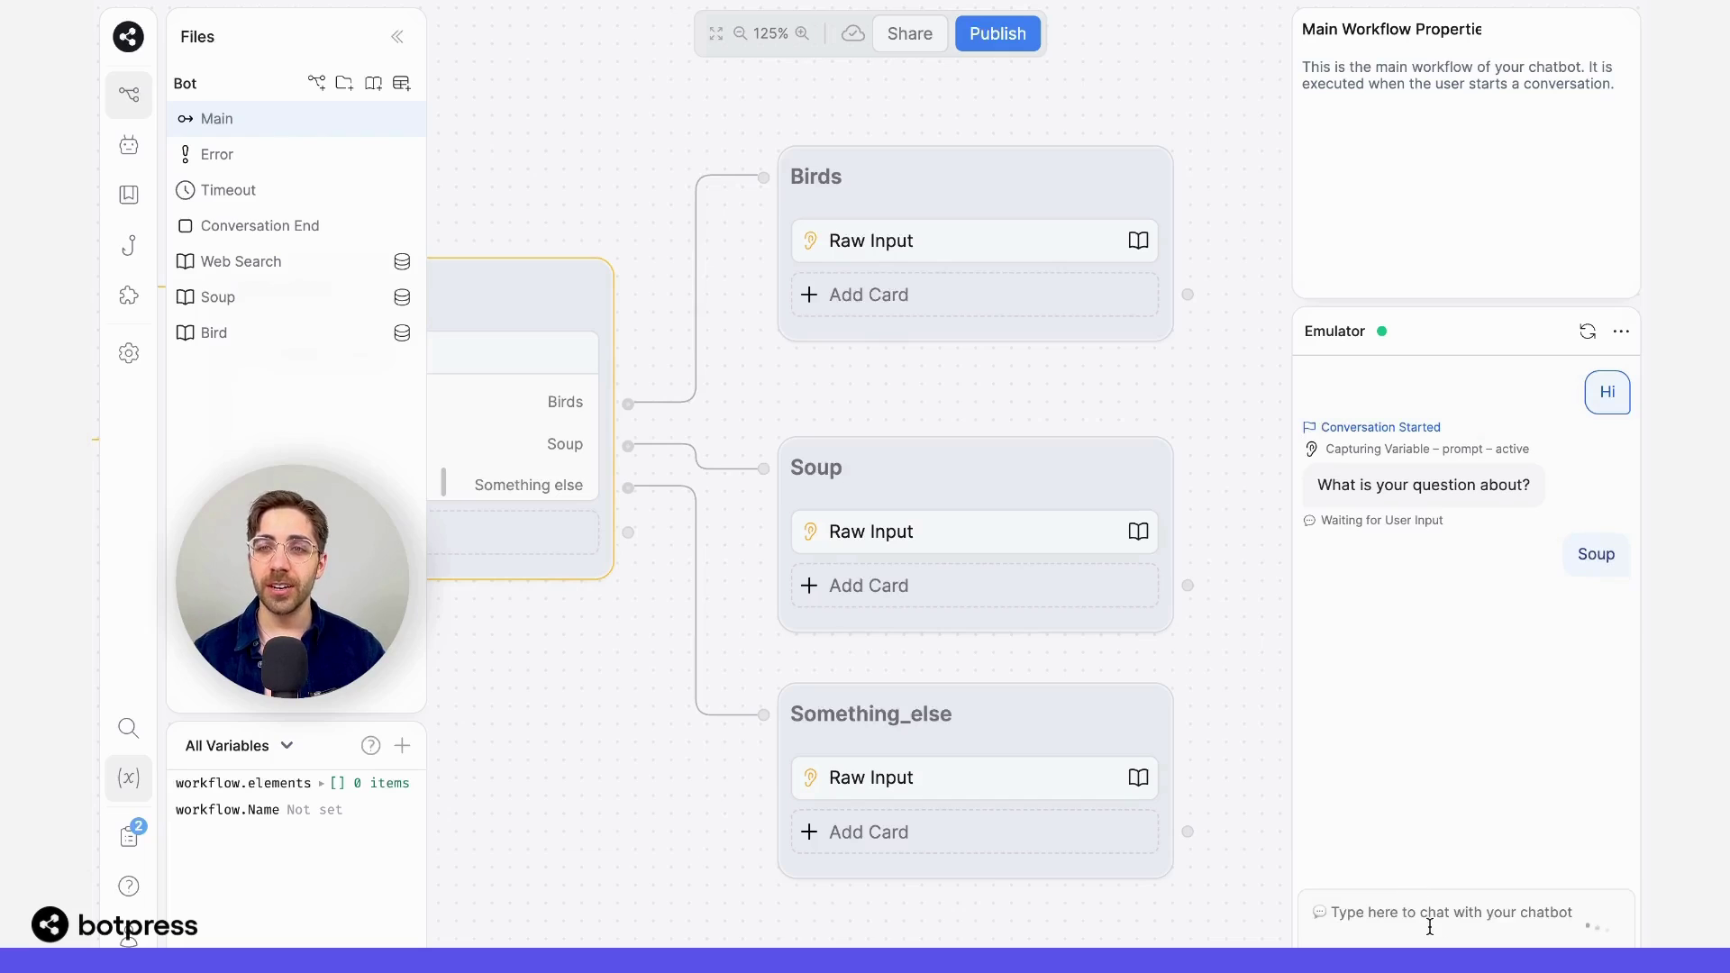
pyautogui.click(1479, 917)
pyautogui.write('How hot is ')
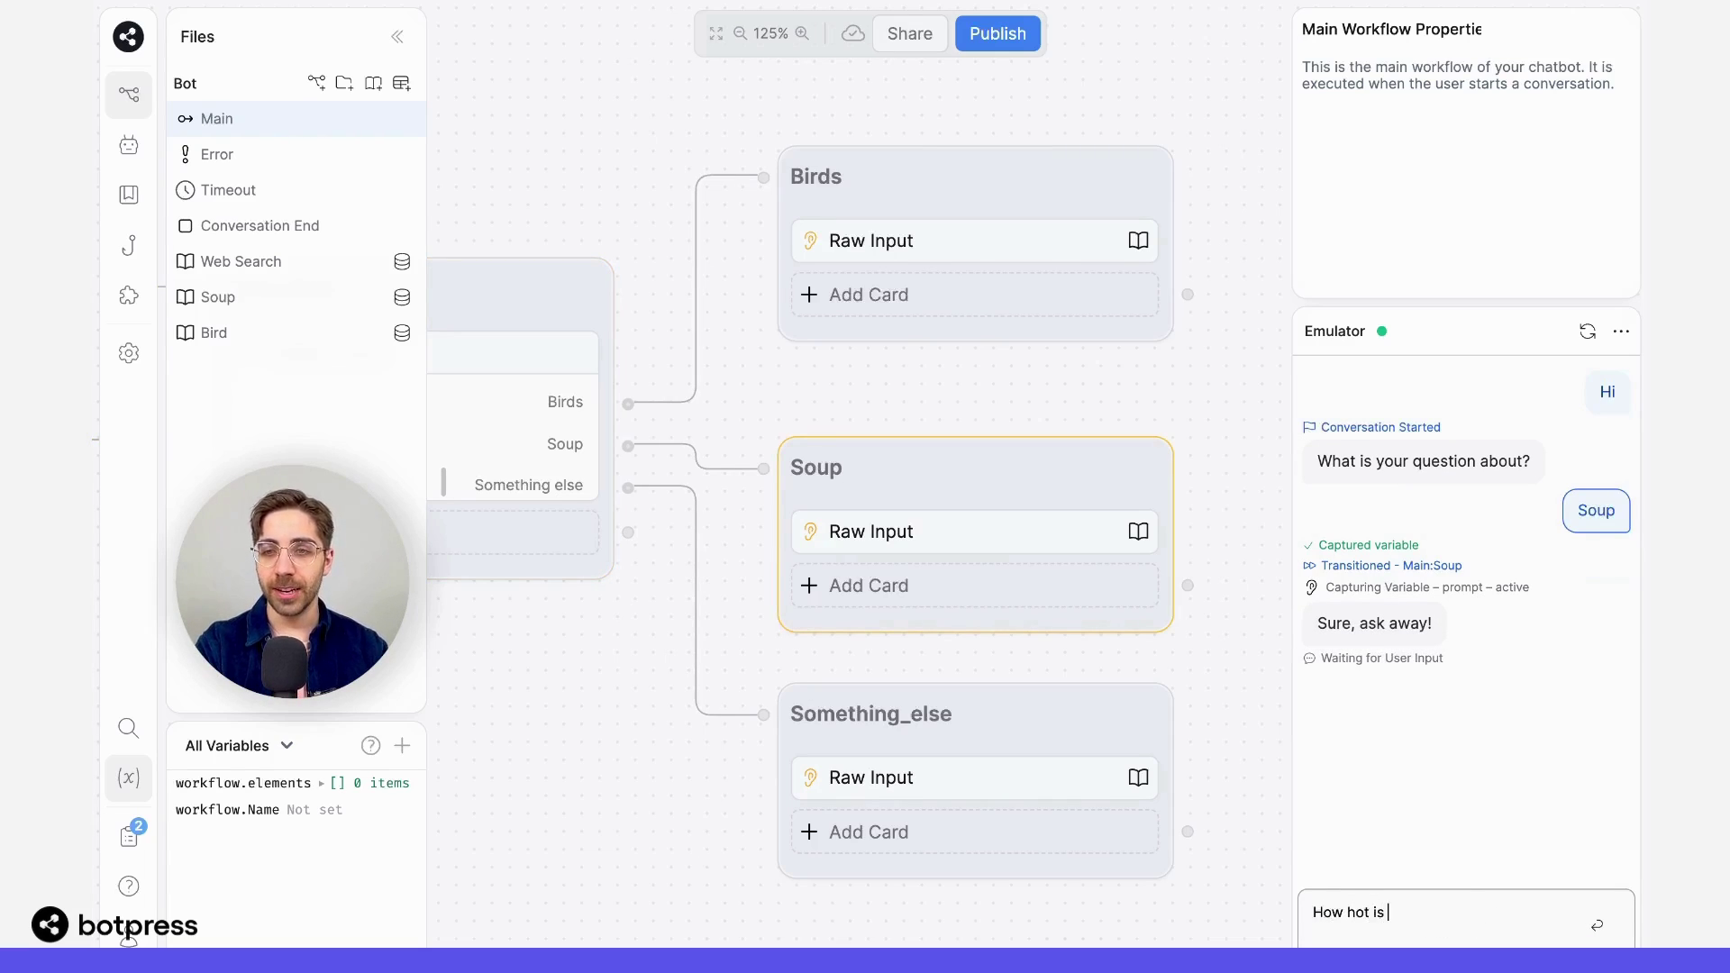
pyautogui.write('the soup?')
pyautogui.press('Return')
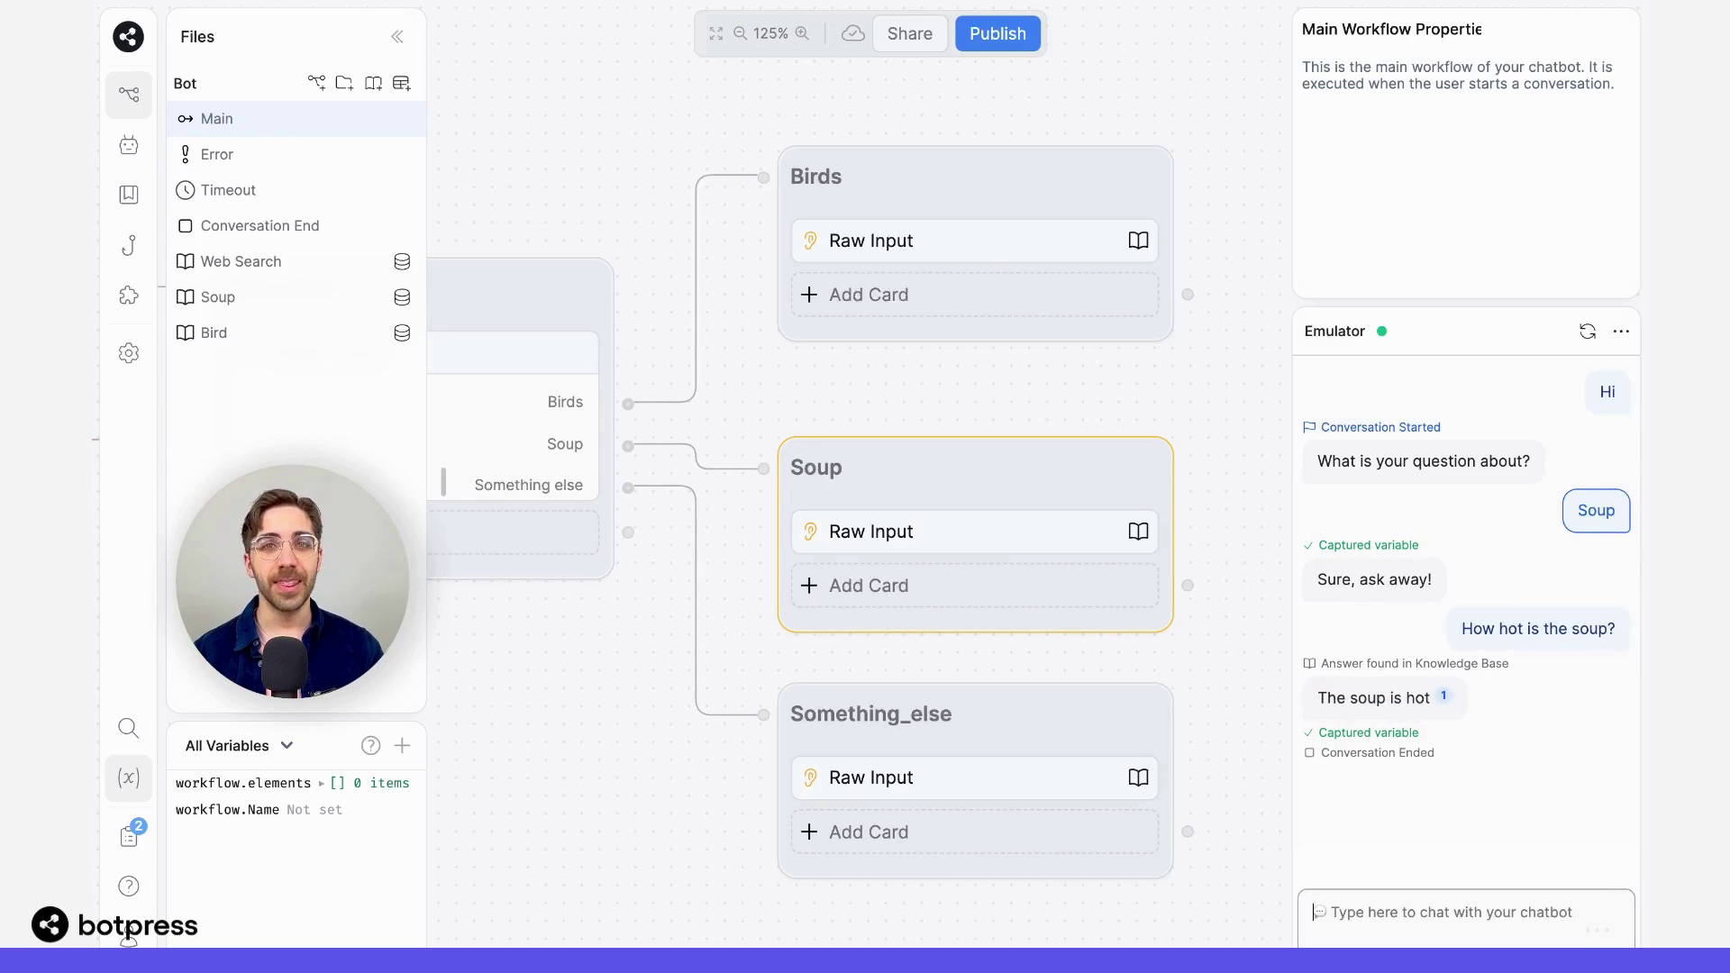
pyautogui.moveTo(1445, 702)
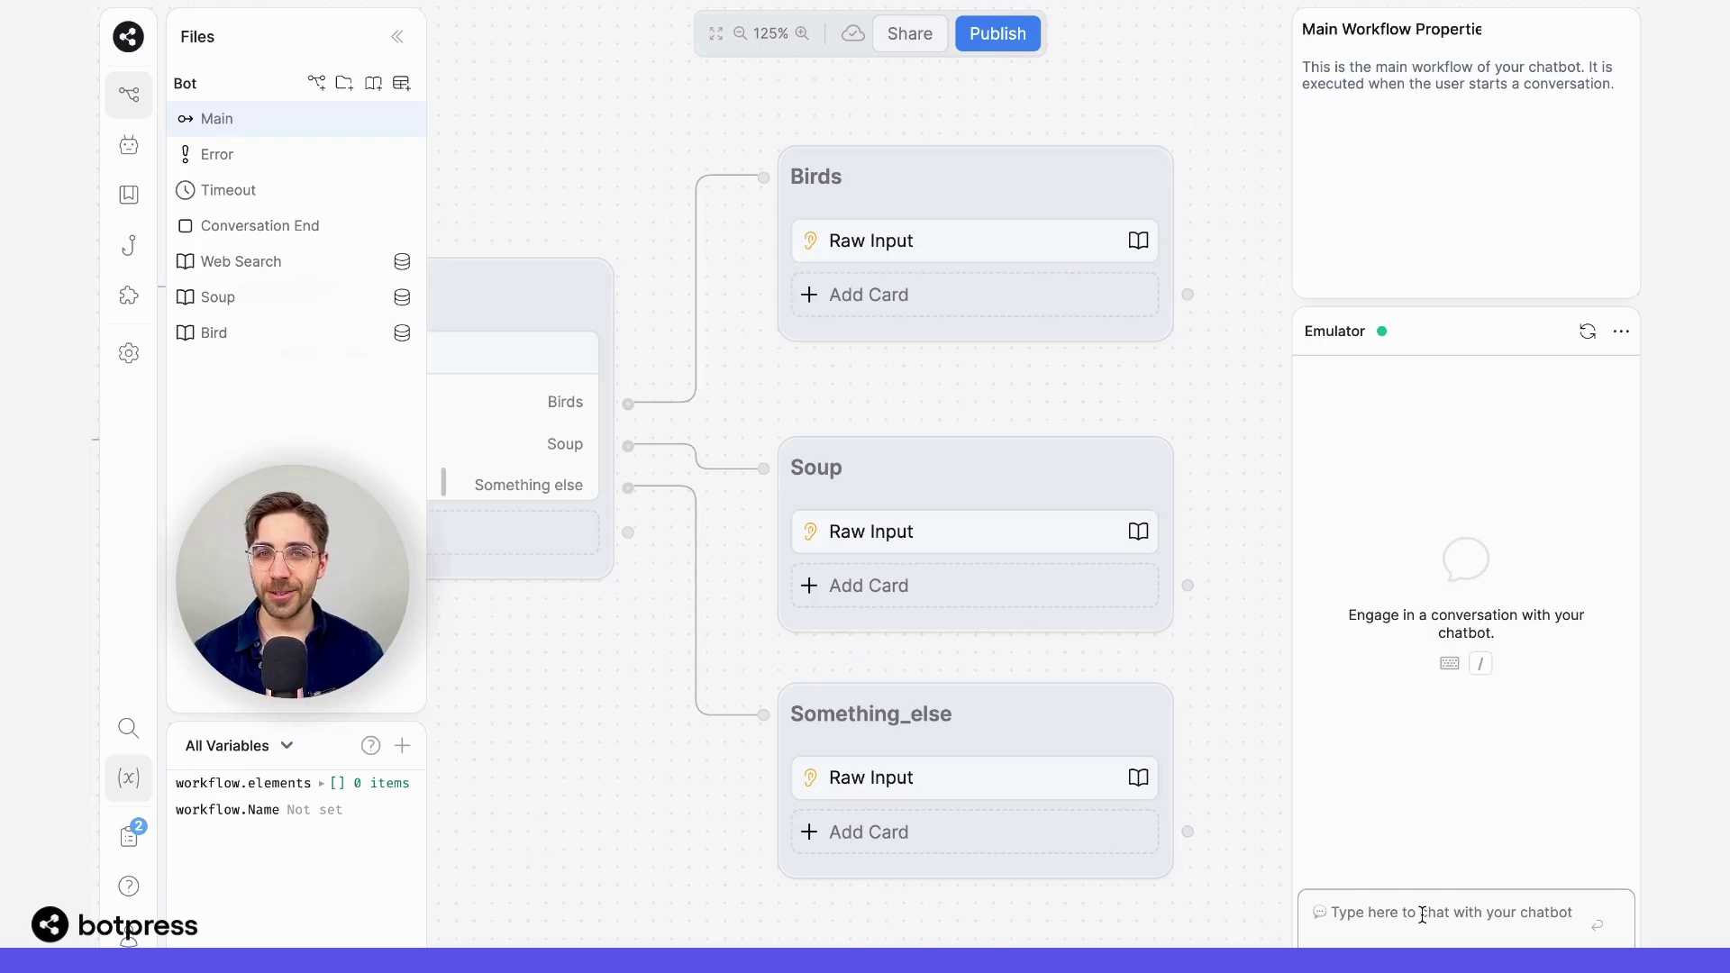
# Start an emulator conversation with 'Hi' and choose Something else
pyautogui.write('Hi')
pyautogui.press('Return')
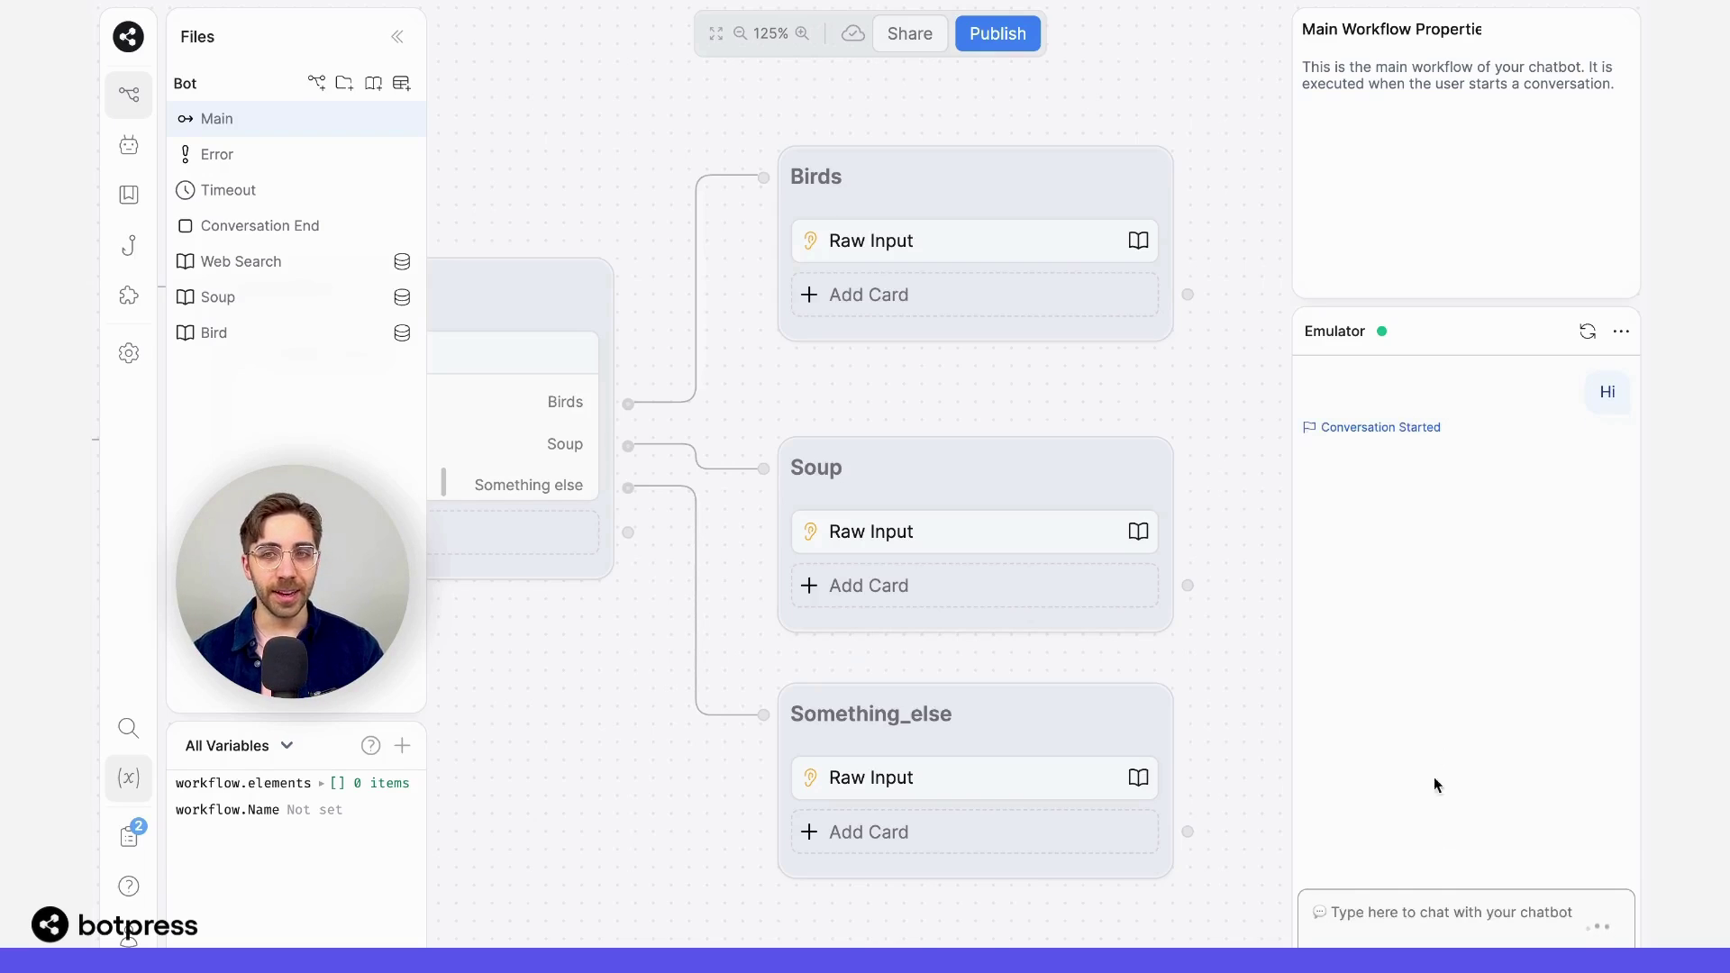
pyautogui.click(1505, 548)
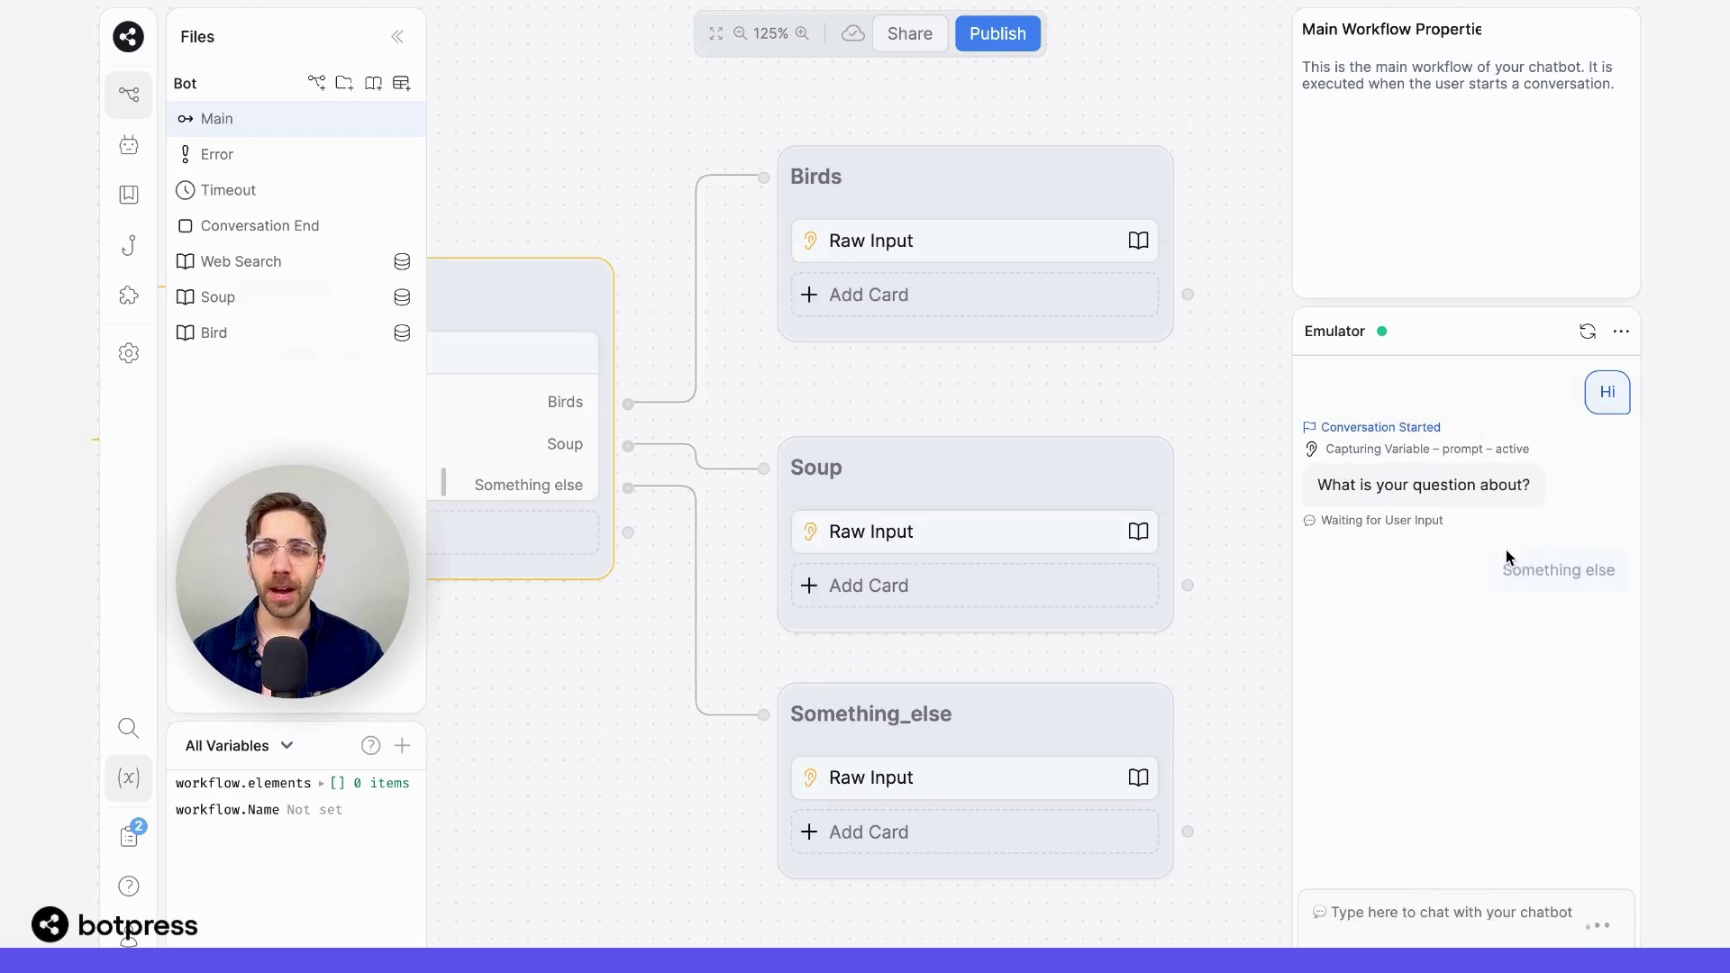
# Ask 'Who is Jane Fonda?' and check the answer's web citations 1 and 2
pyautogui.click(1494, 911)
pyautogui.write('Who is')
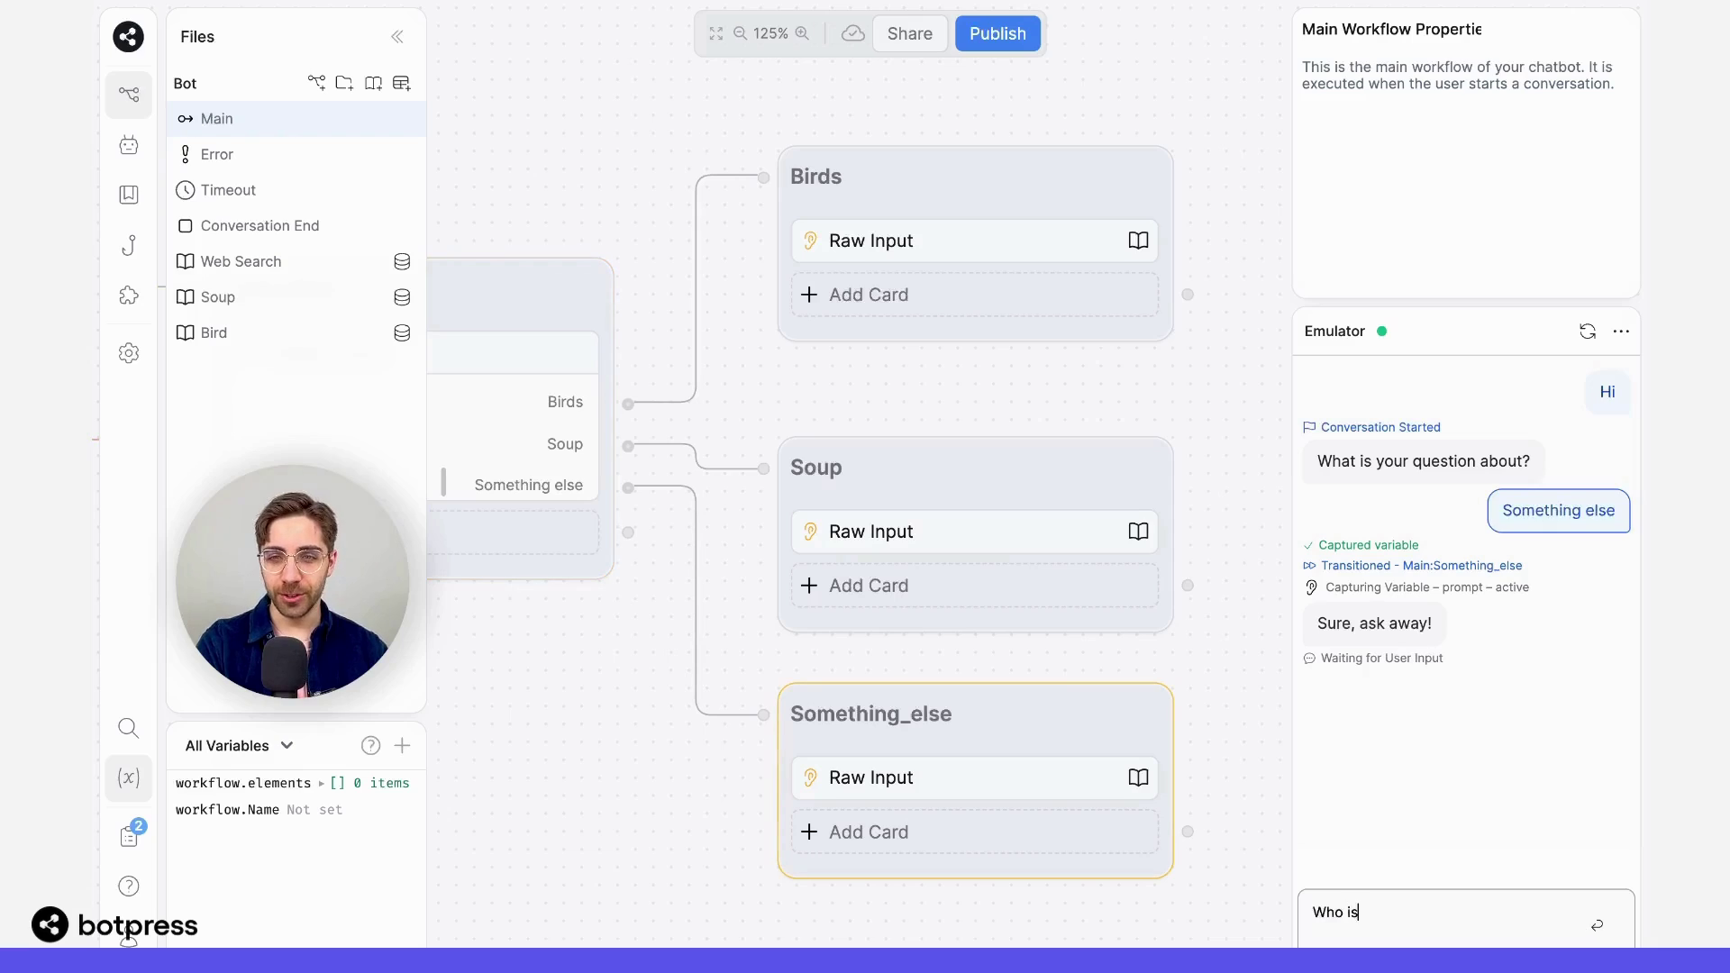
pyautogui.write(' Jane Fonda?')
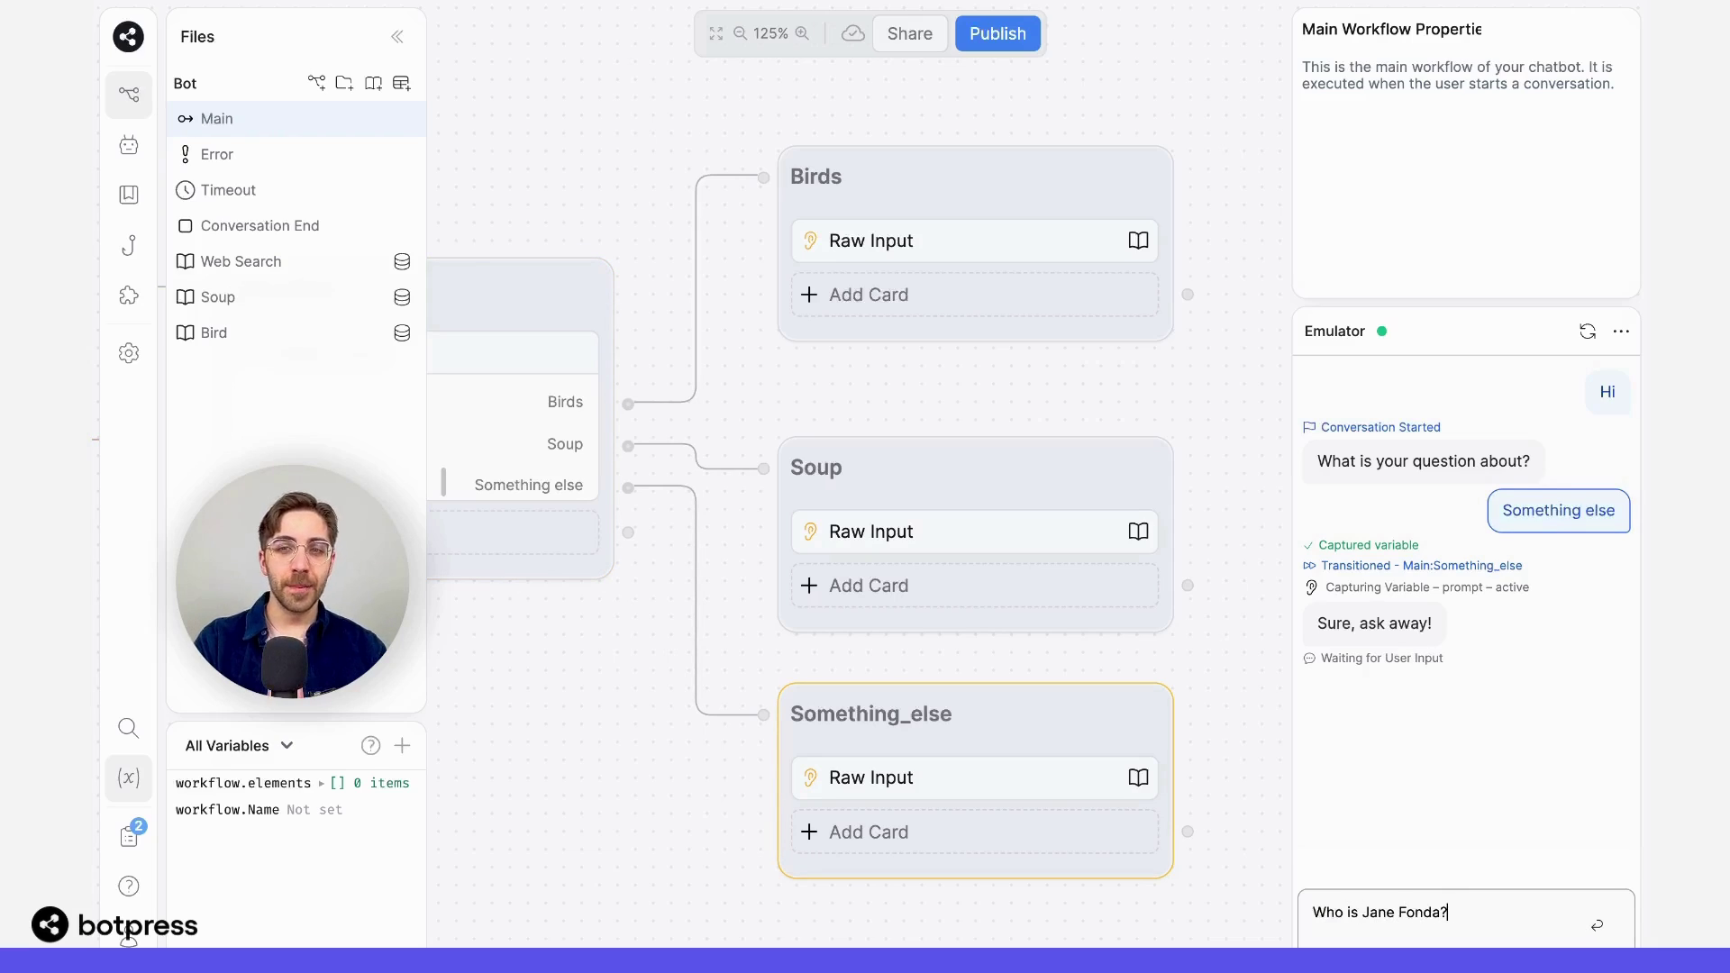
pyautogui.press('Return')
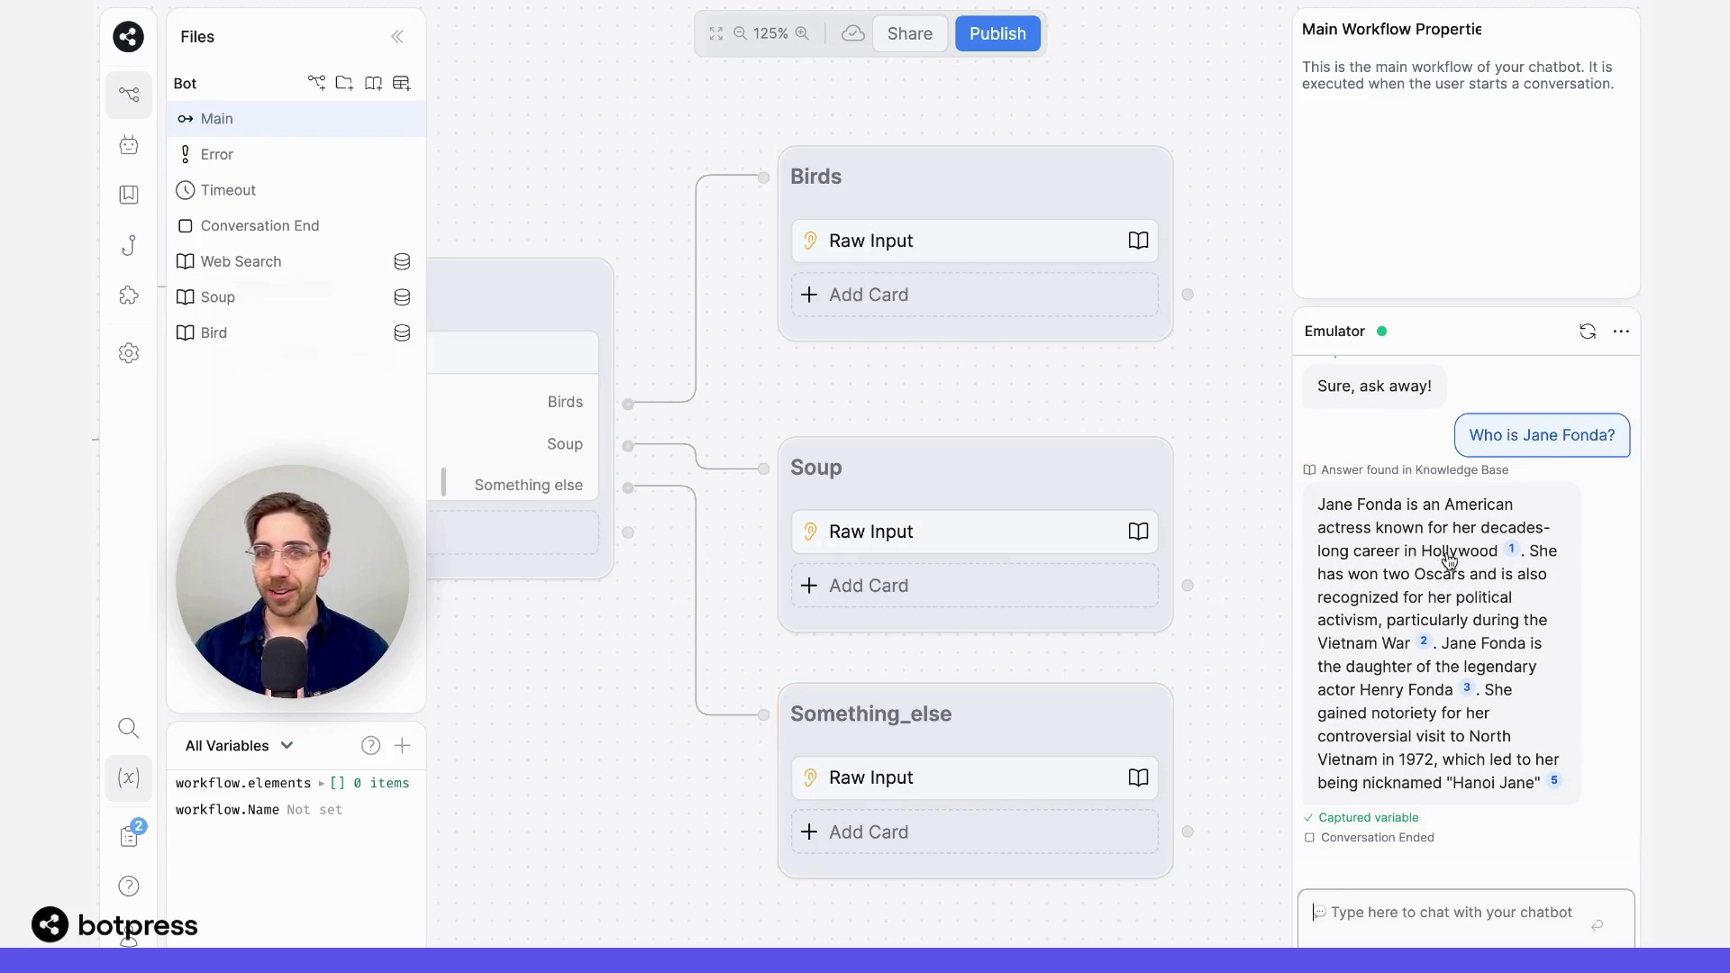
pyautogui.moveTo(1510, 553)
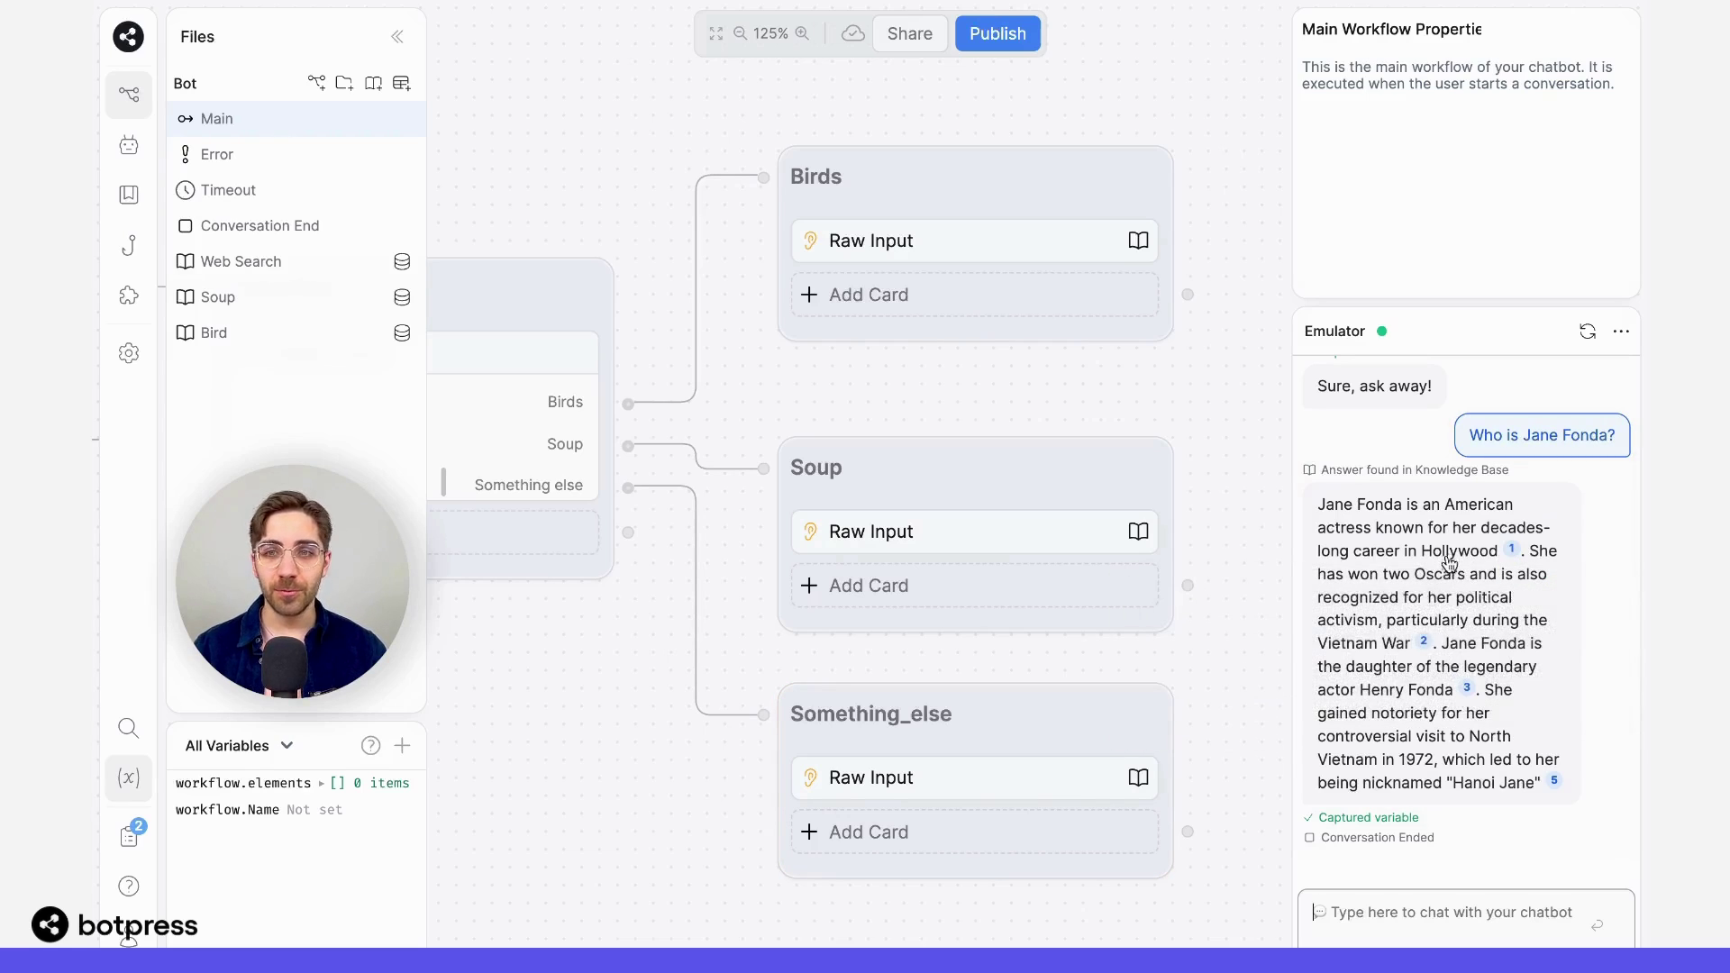
pyautogui.moveTo(1424, 642)
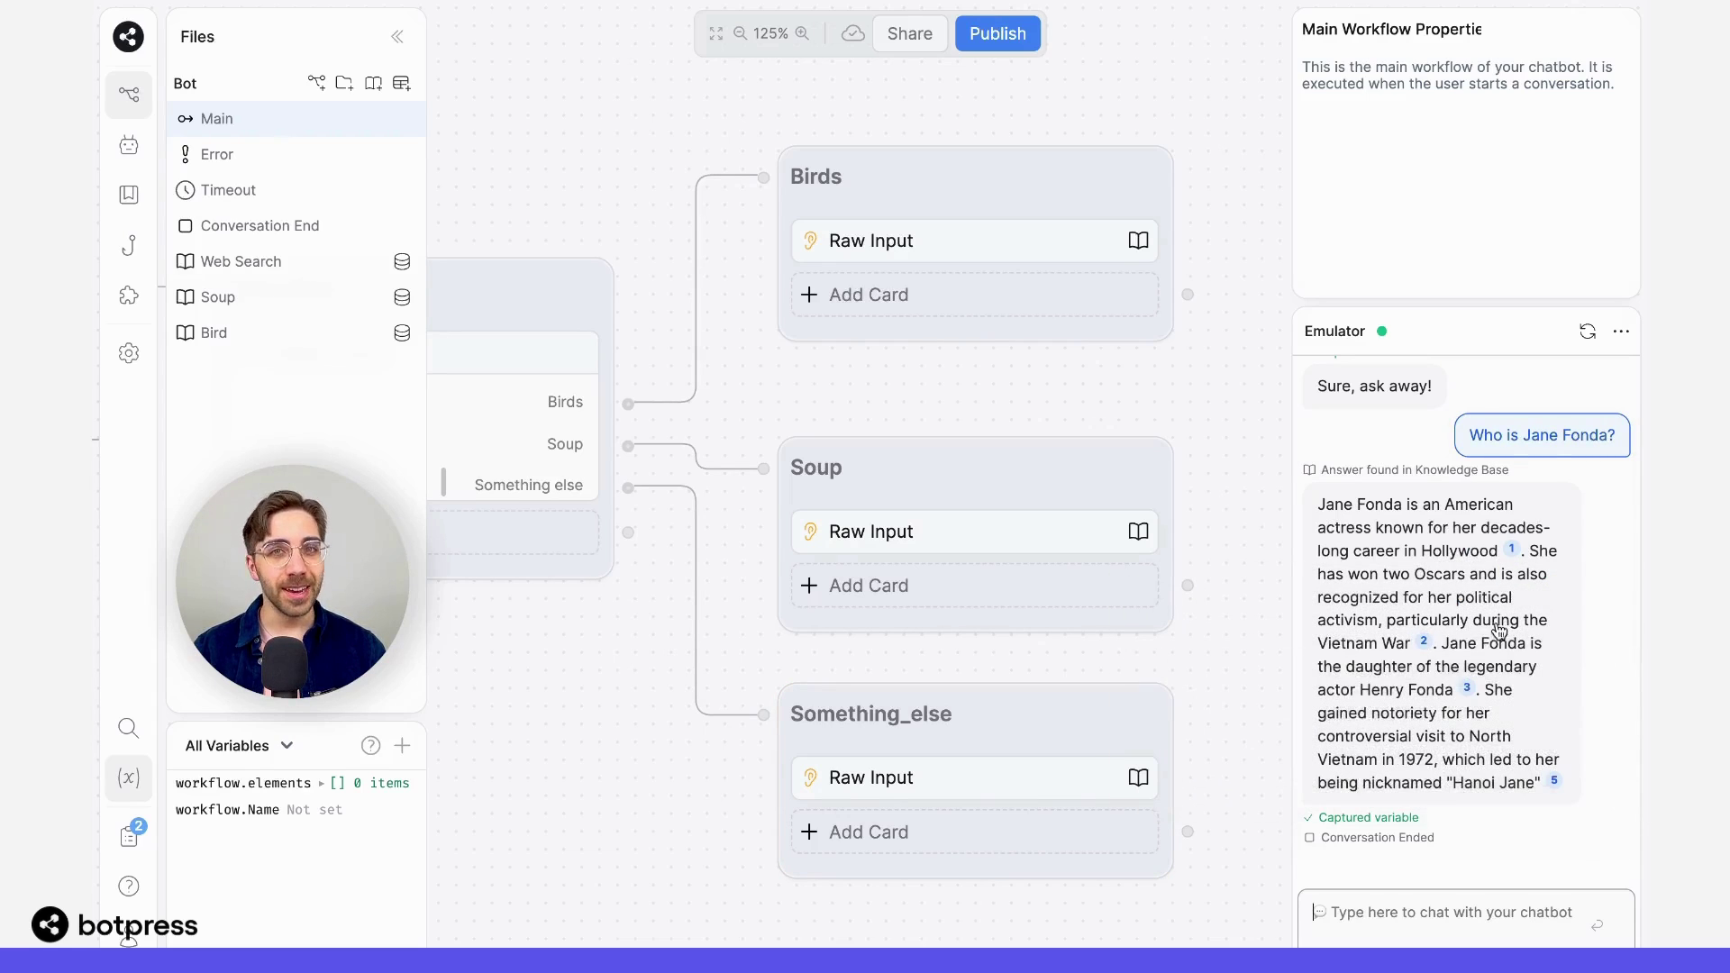